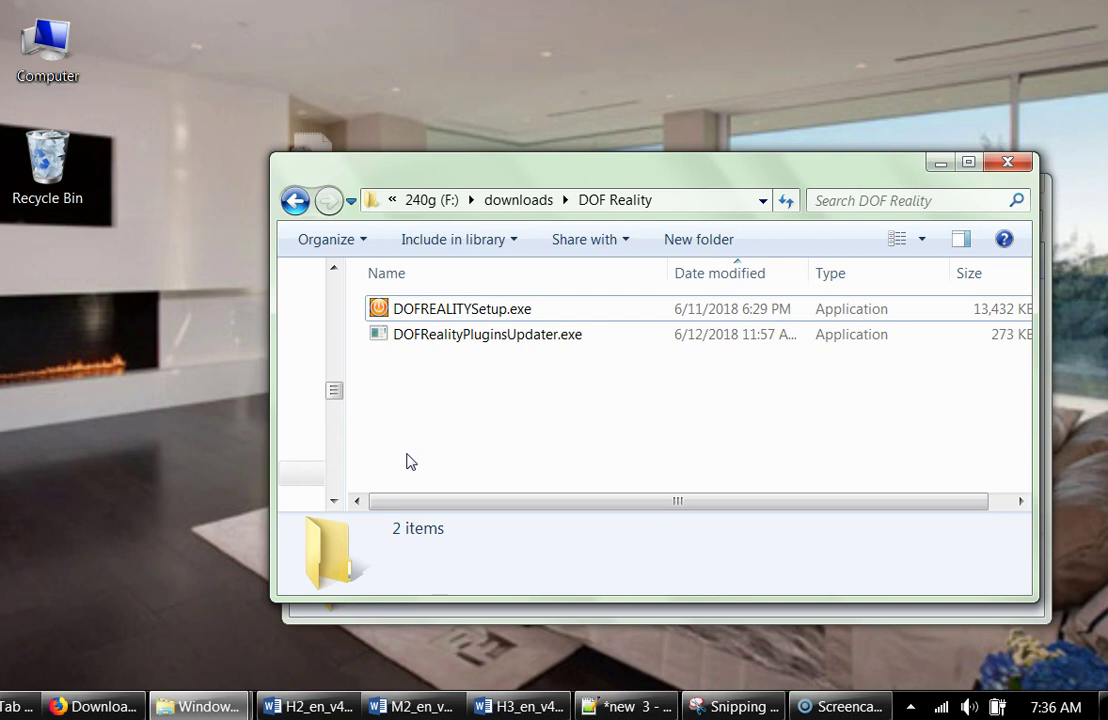
Run DOFREALITYSetup.exe from the DOF Reality folder and accept the SimTools 2.2.5 license agreement
click(455, 308)
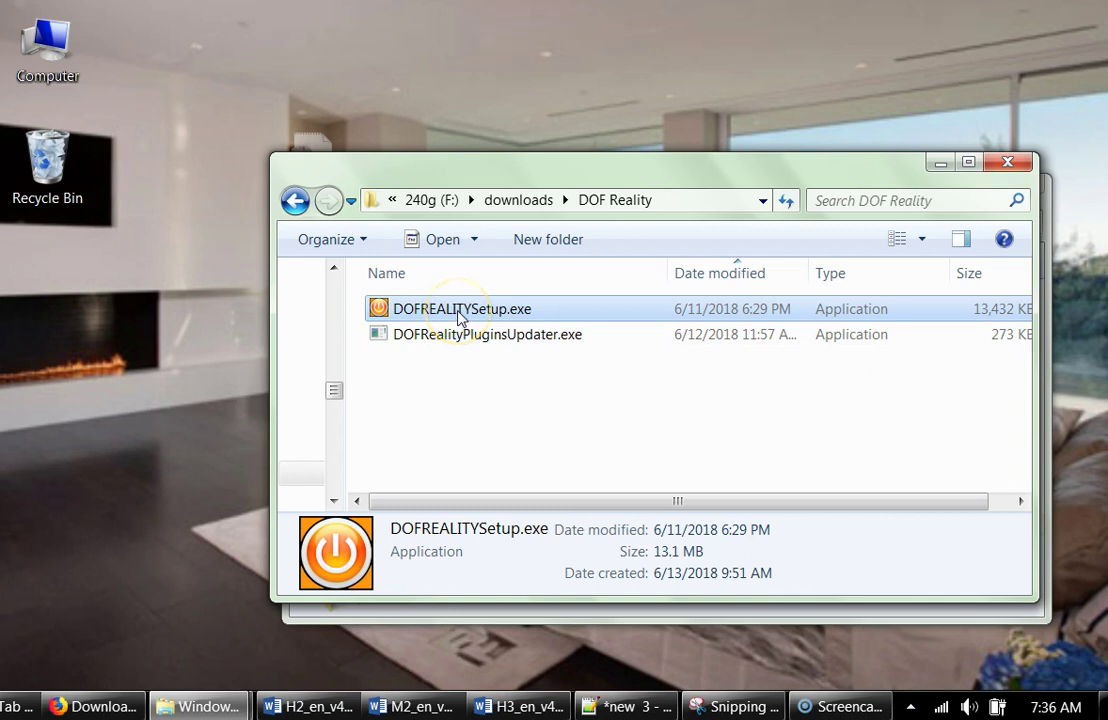
double_click(459, 313)
click(533, 388)
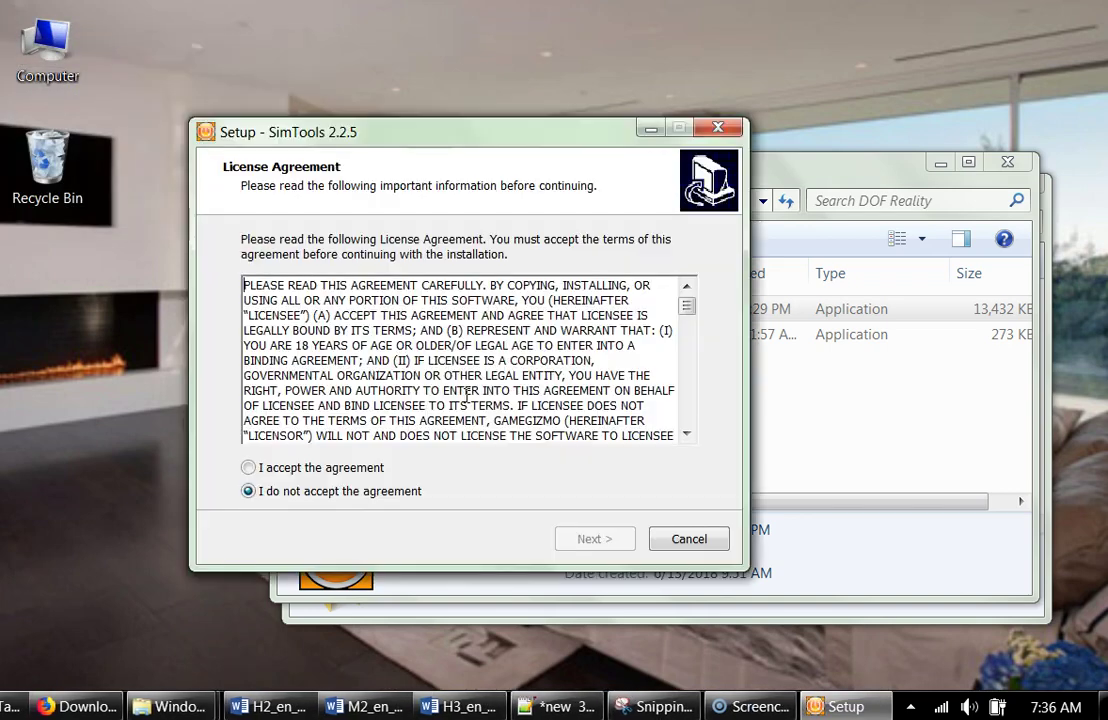
click(339, 466)
click(593, 538)
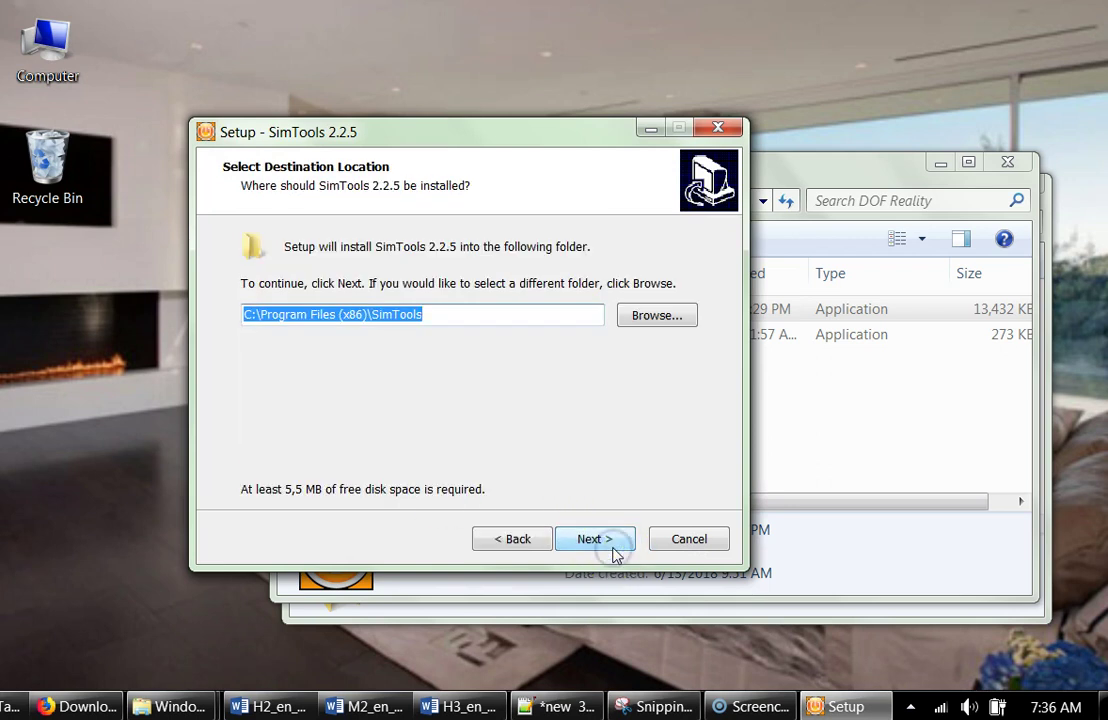
Install SimTools 2.2.5 into C:\Program Files (x86)\SimTools with the Start Menu folder SimTools
click(611, 543)
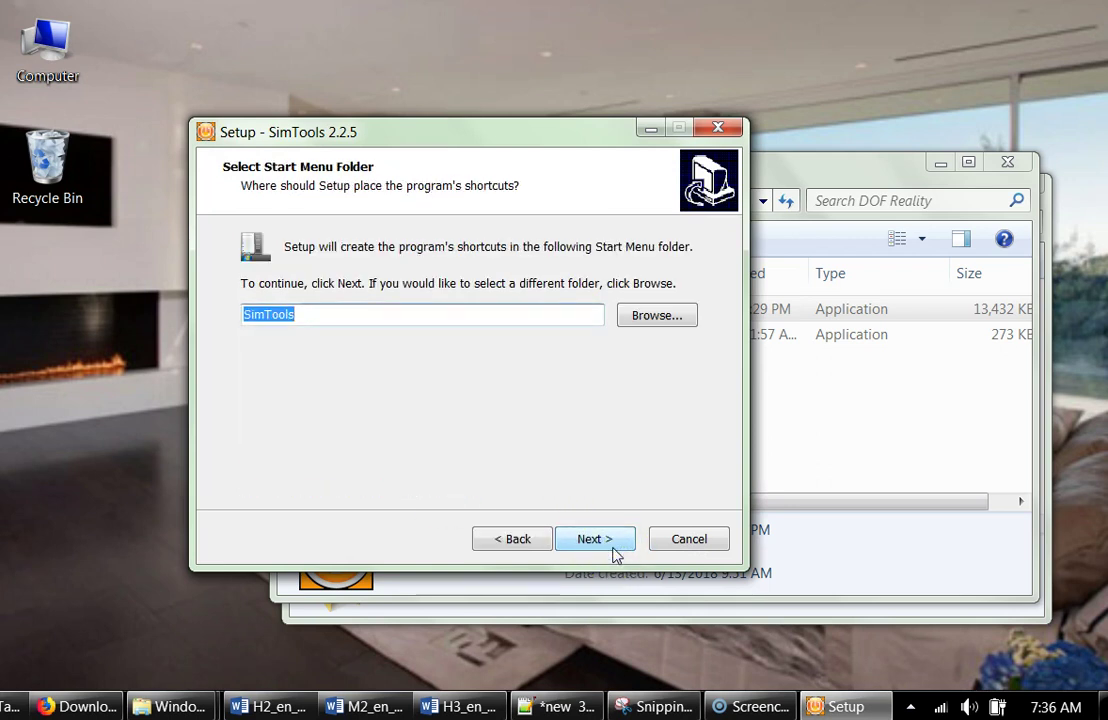
click(614, 551)
click(614, 551)
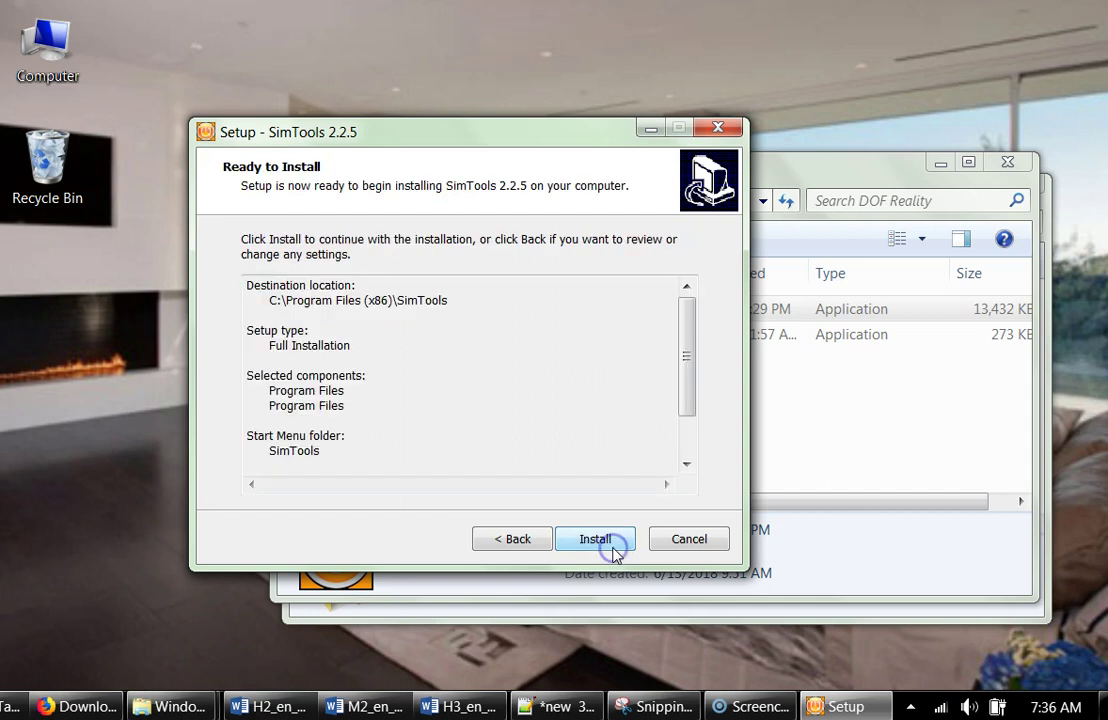
click(614, 551)
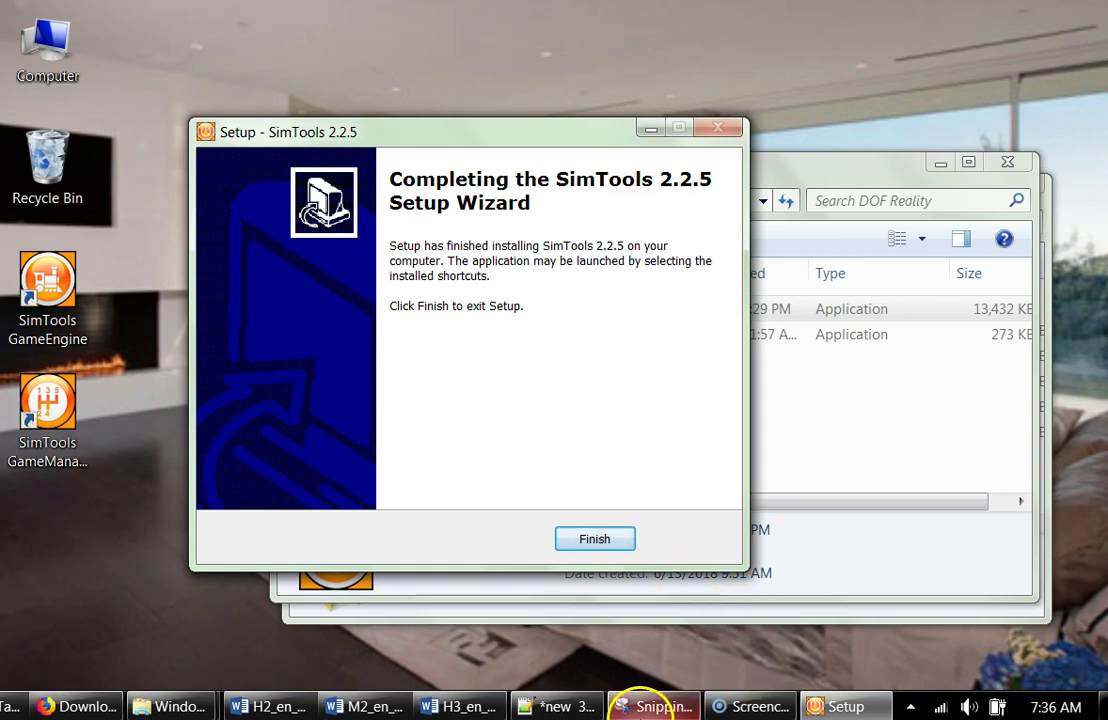
Switch to the Snipping Tool to examine the SimTools registration screenshot, and minimize it
click(650, 706)
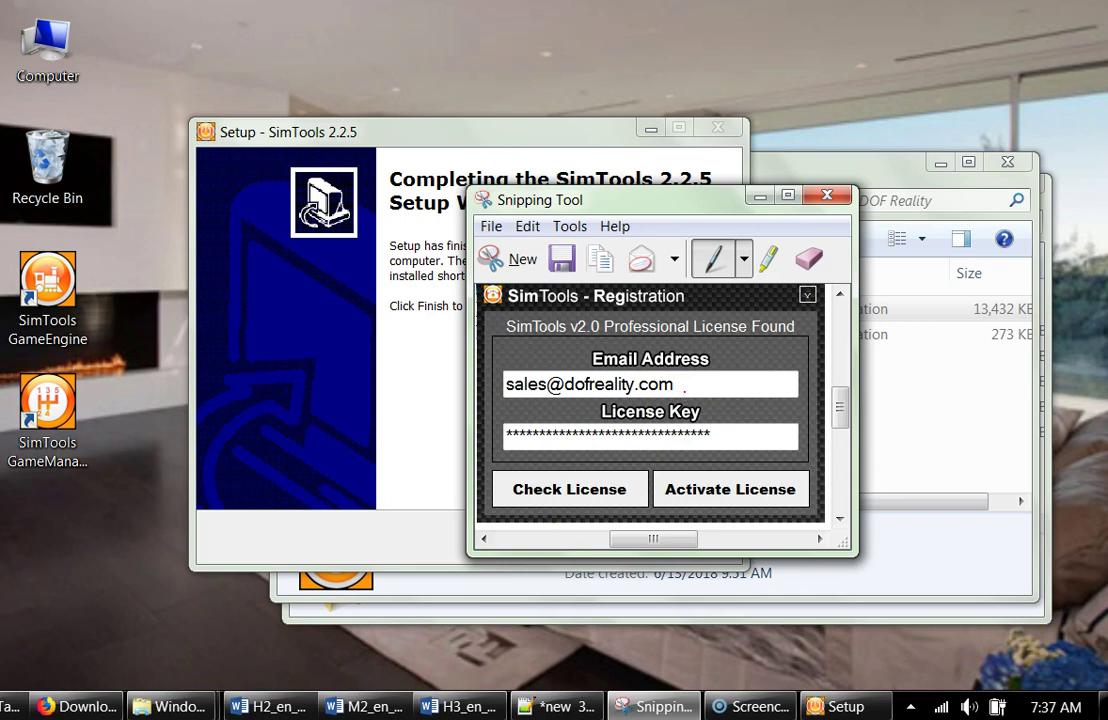
click(686, 404)
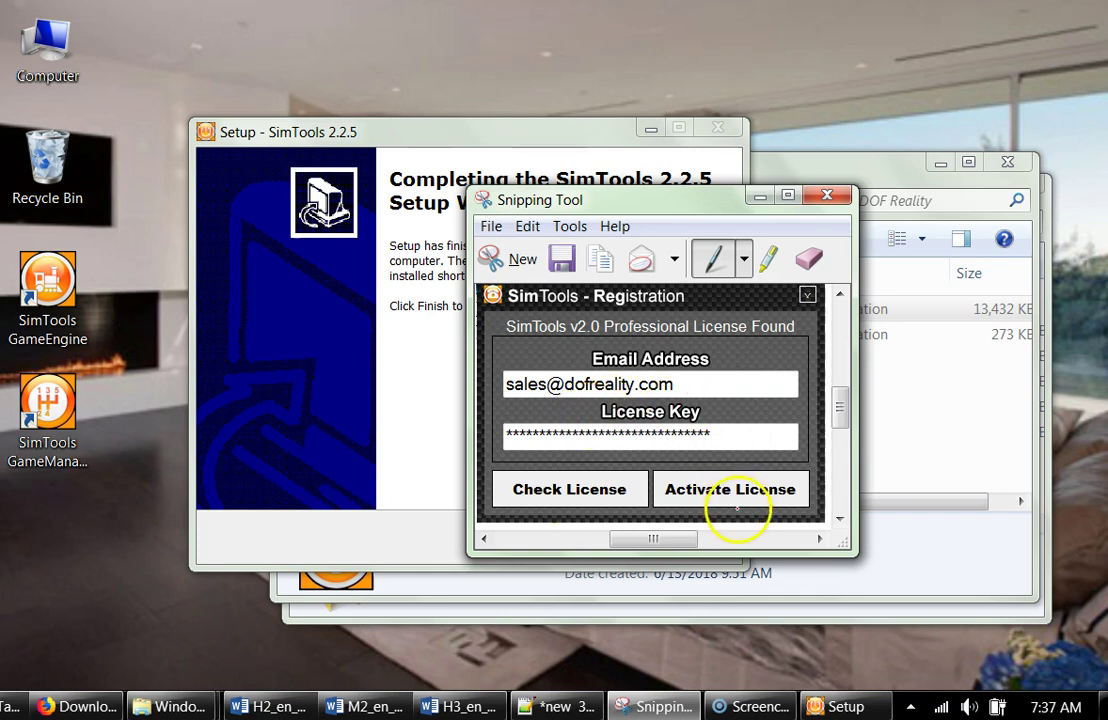
click(761, 197)
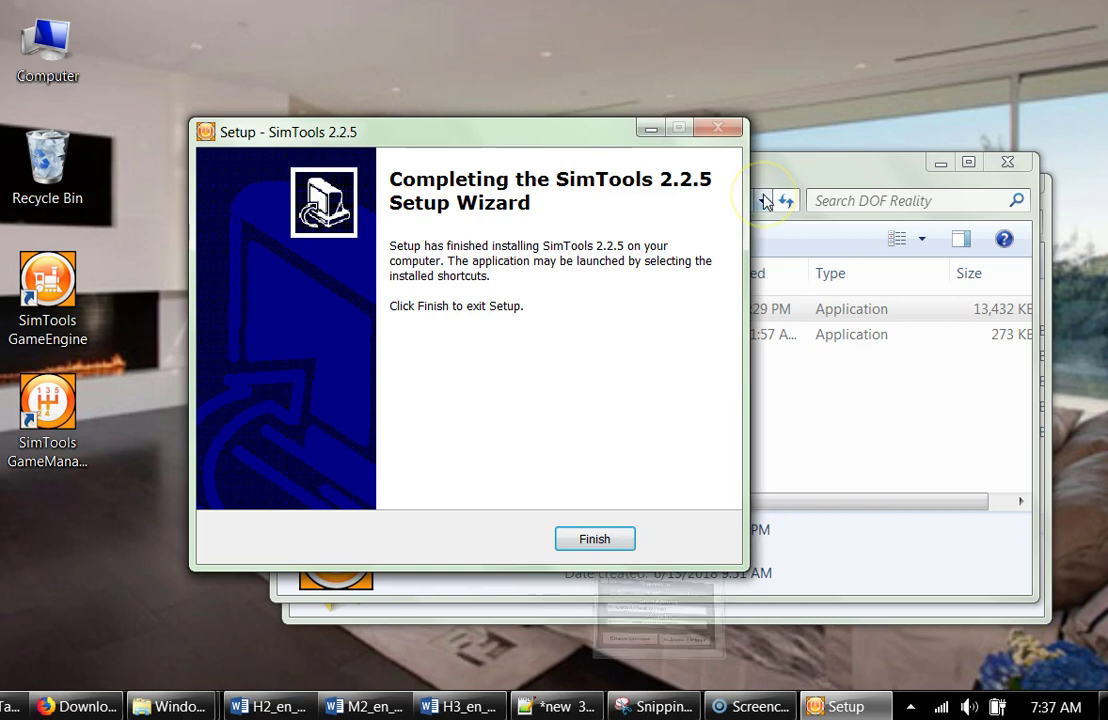
Finish the SimTools setup wizard and complete the simulator interface setup with the USB cable disconnected
click(592, 540)
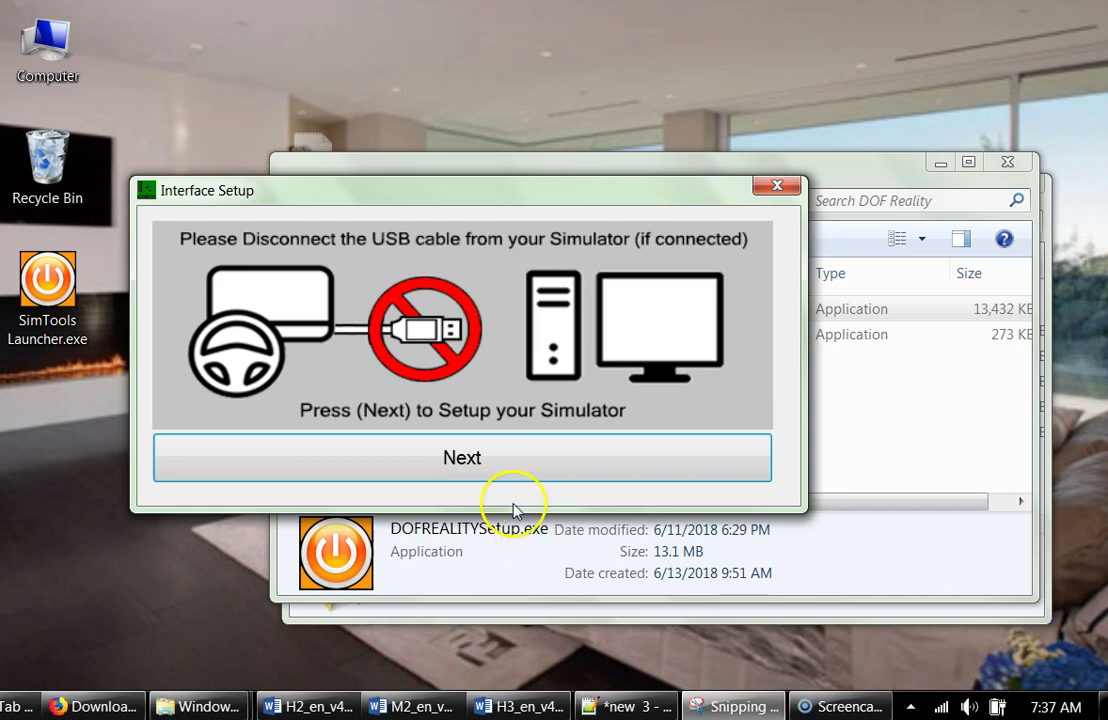
click(499, 470)
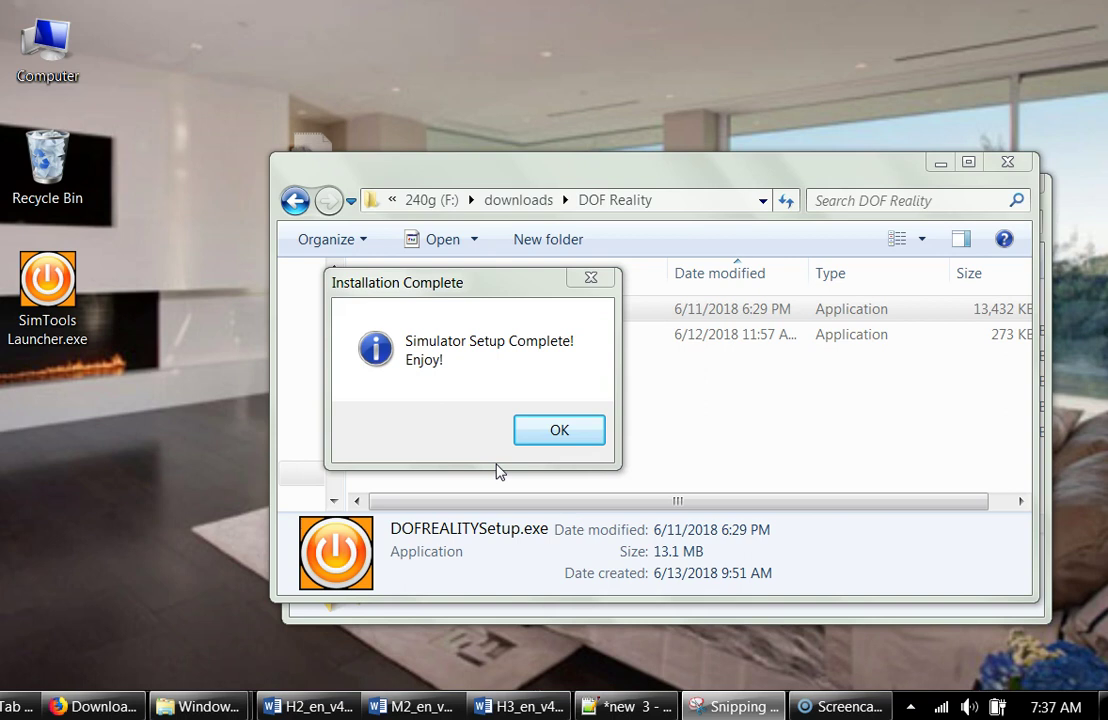
click(559, 432)
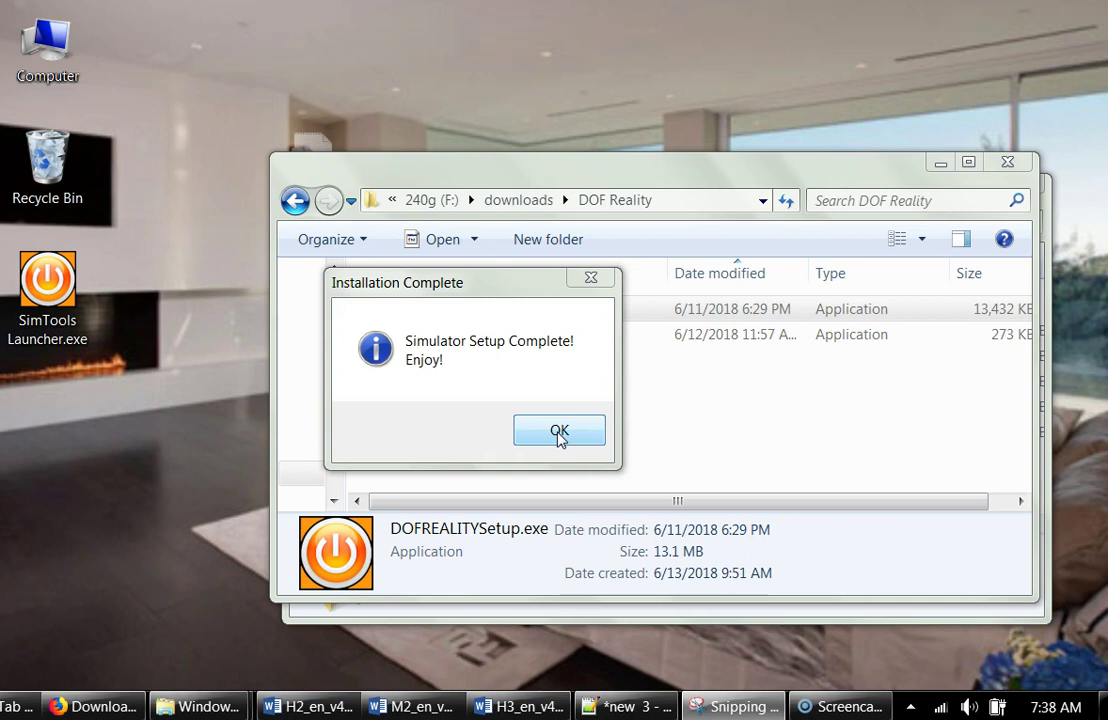
click(559, 436)
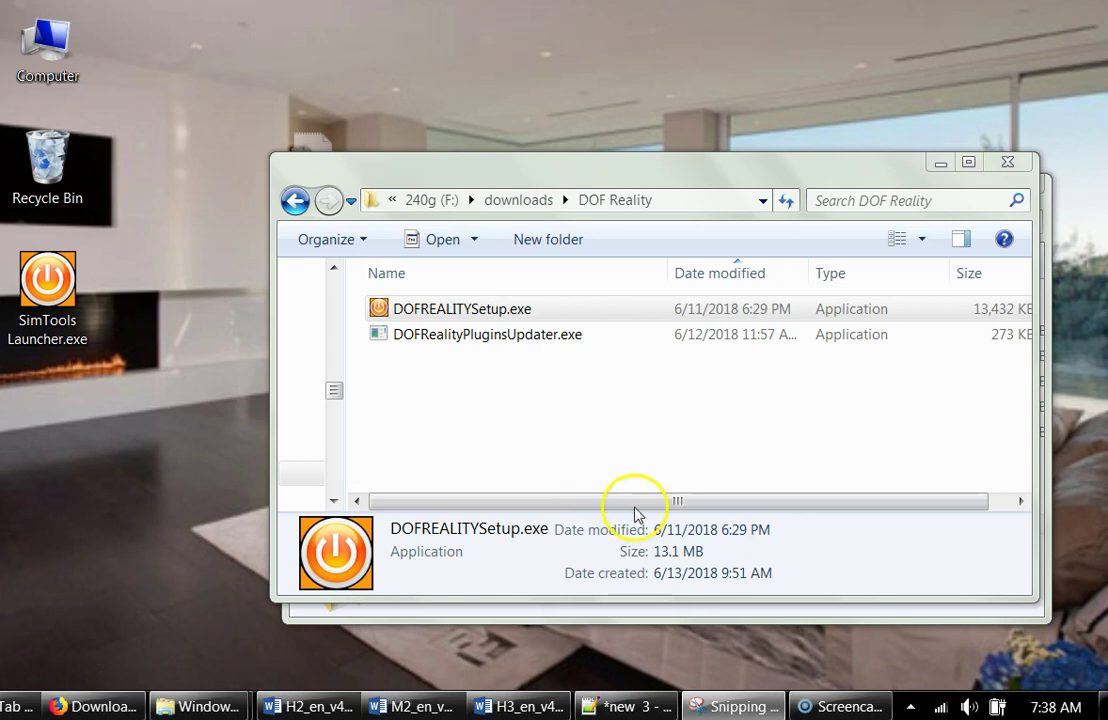
Launch SimTools GameEngine from the SimTools programs folder and restore its window from the system tray
click(937, 168)
drag(609, 195, 566, 129)
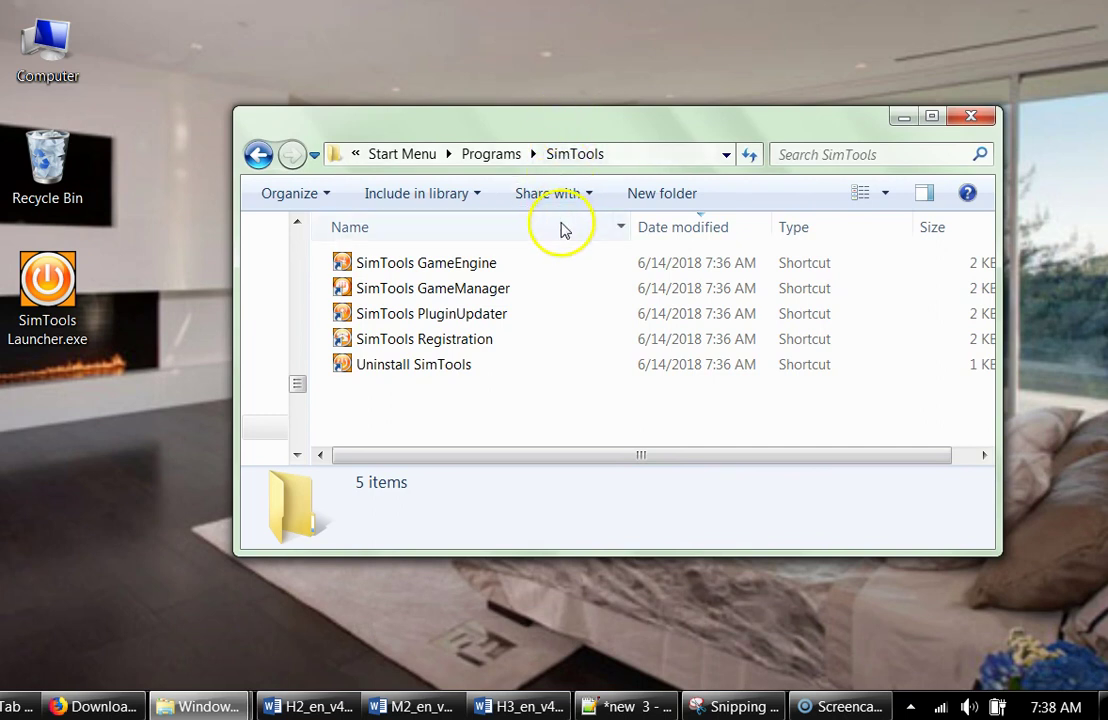
double_click(465, 264)
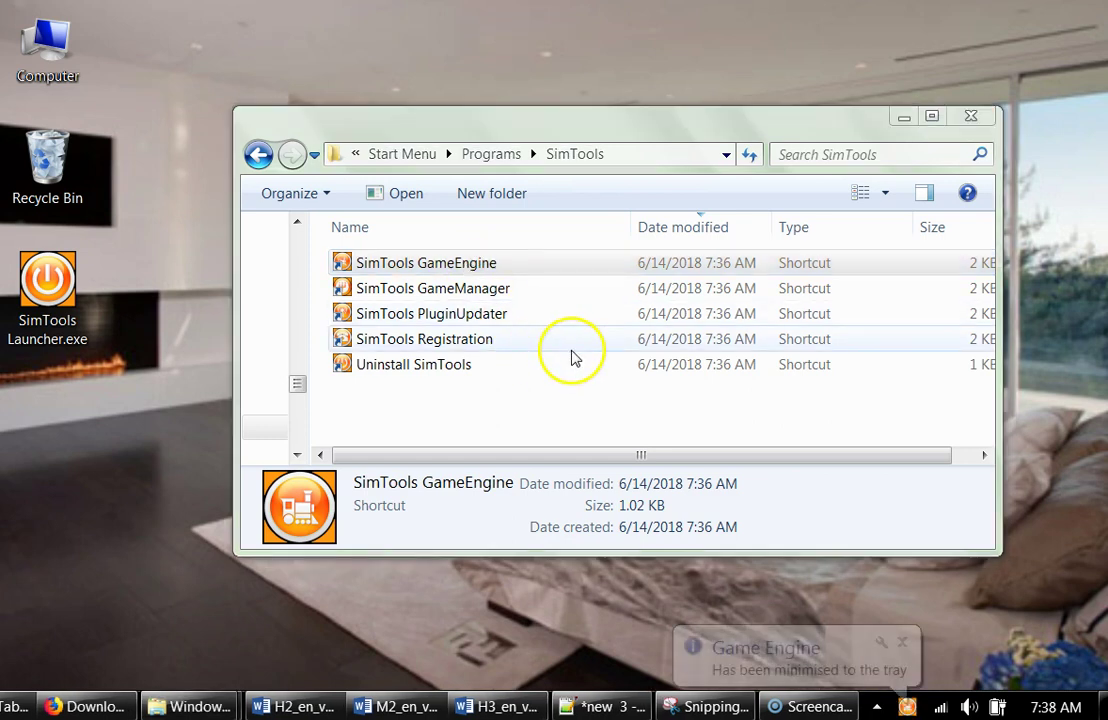
click(878, 682)
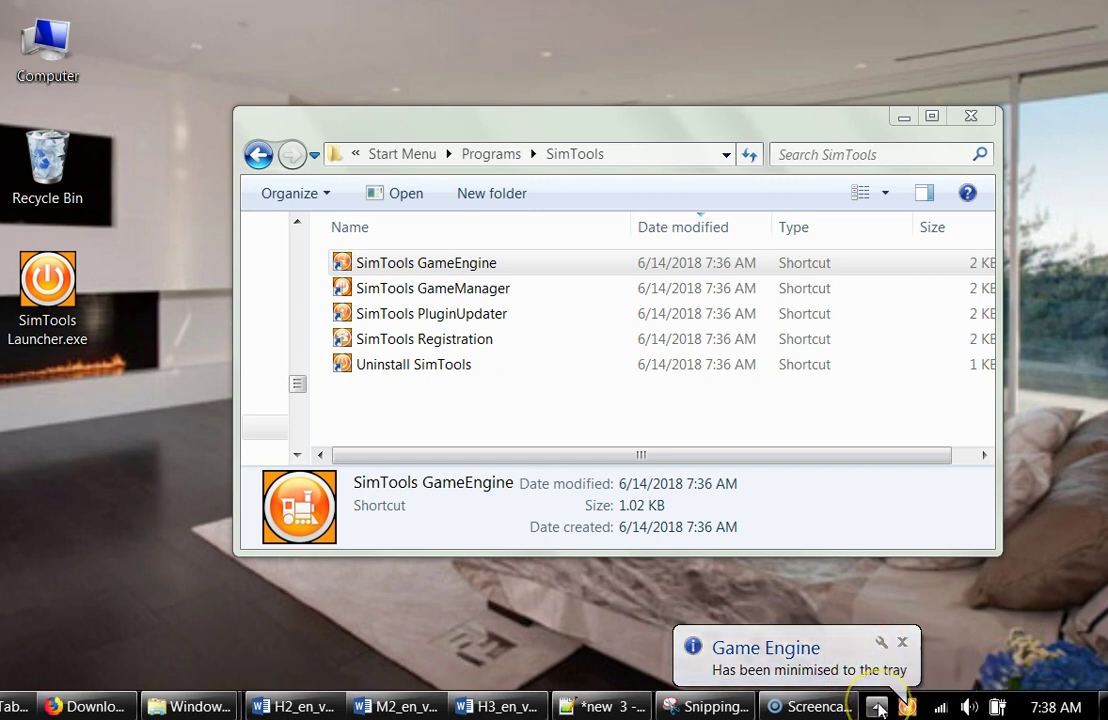
click(878, 706)
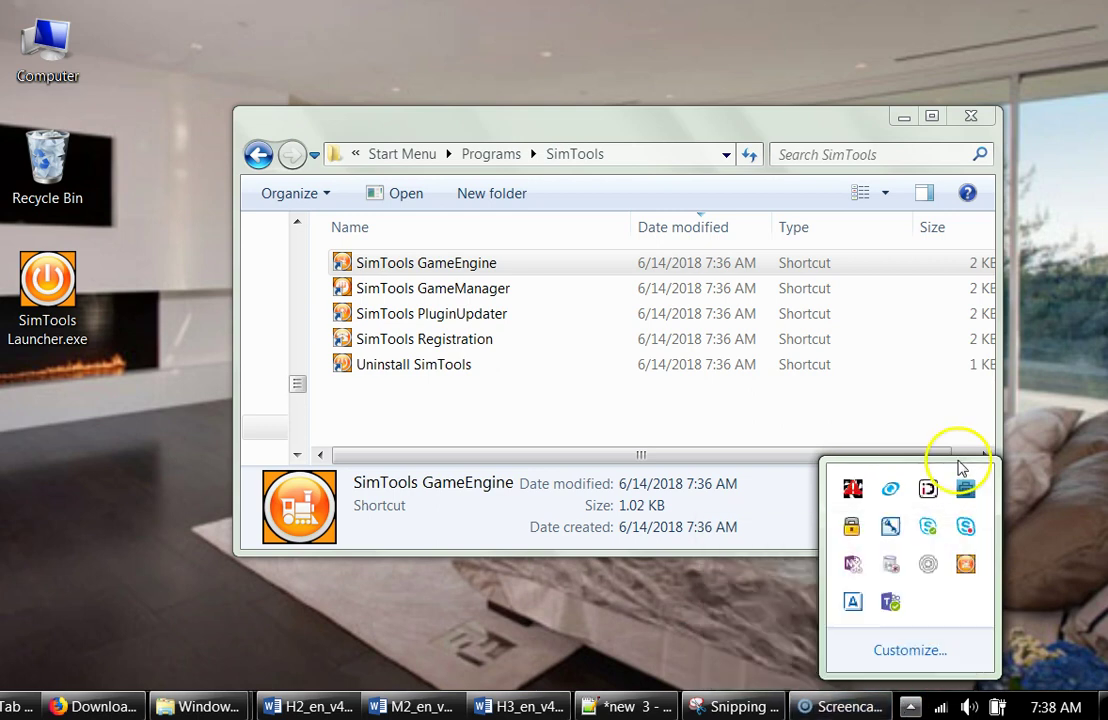
click(966, 565)
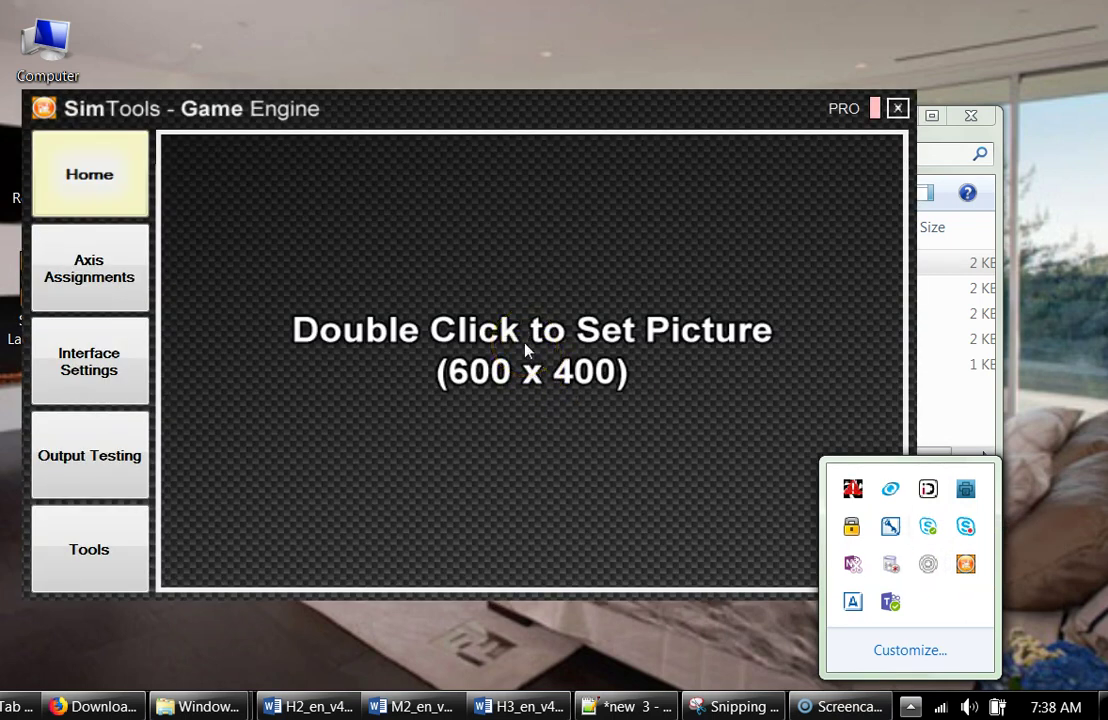
Show the (a) Axis Assignments page and select Aerofly_FS_2 as the game
click(93, 178)
click(96, 260)
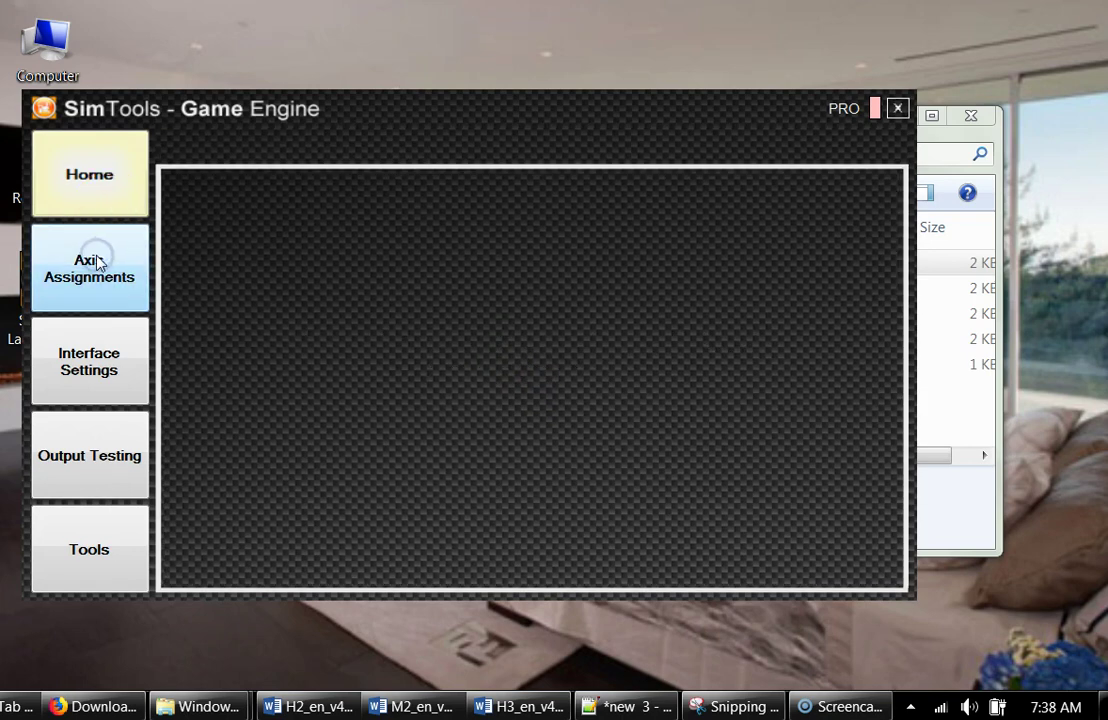
click(144, 248)
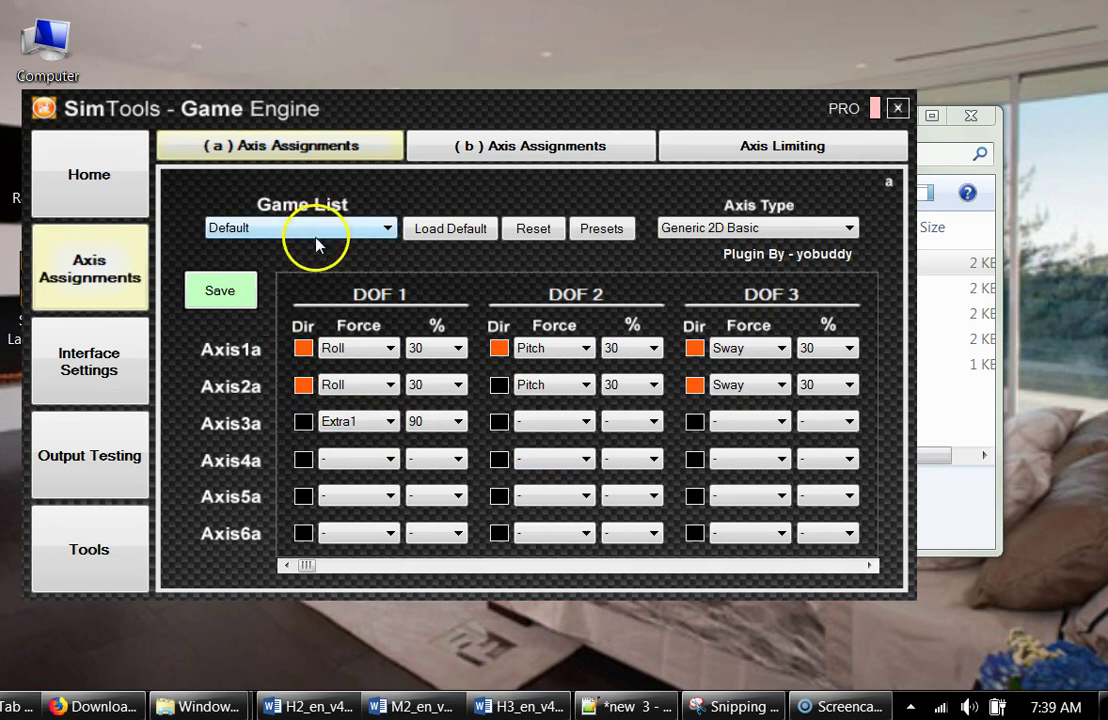
click(265, 235)
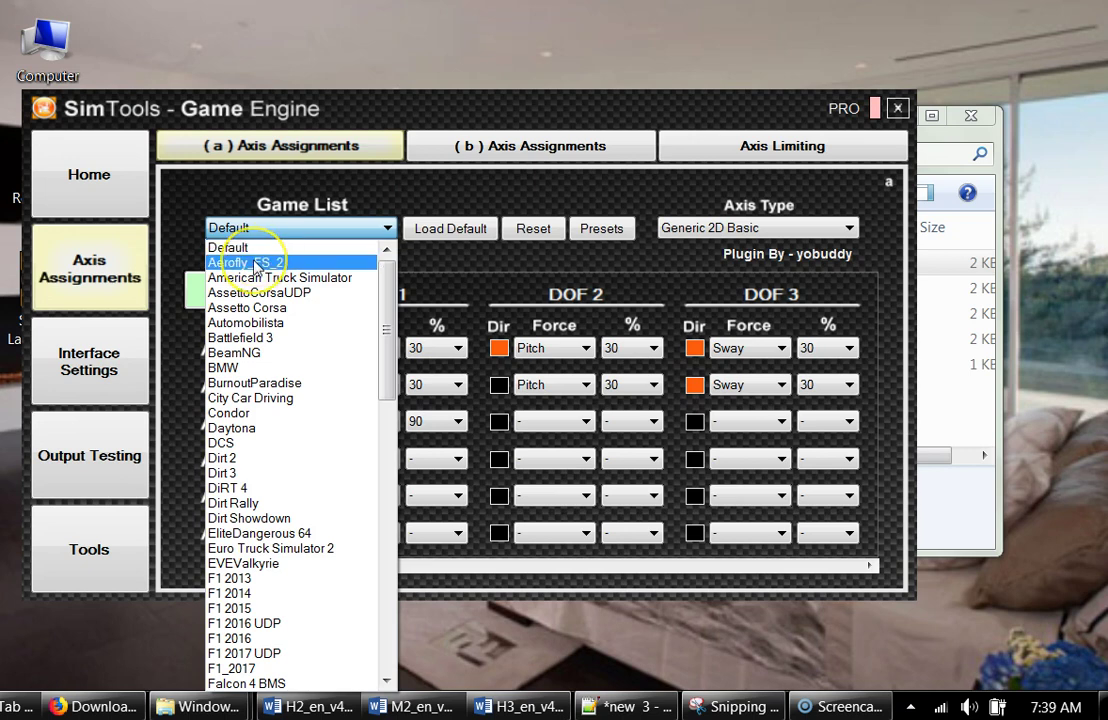
click(257, 264)
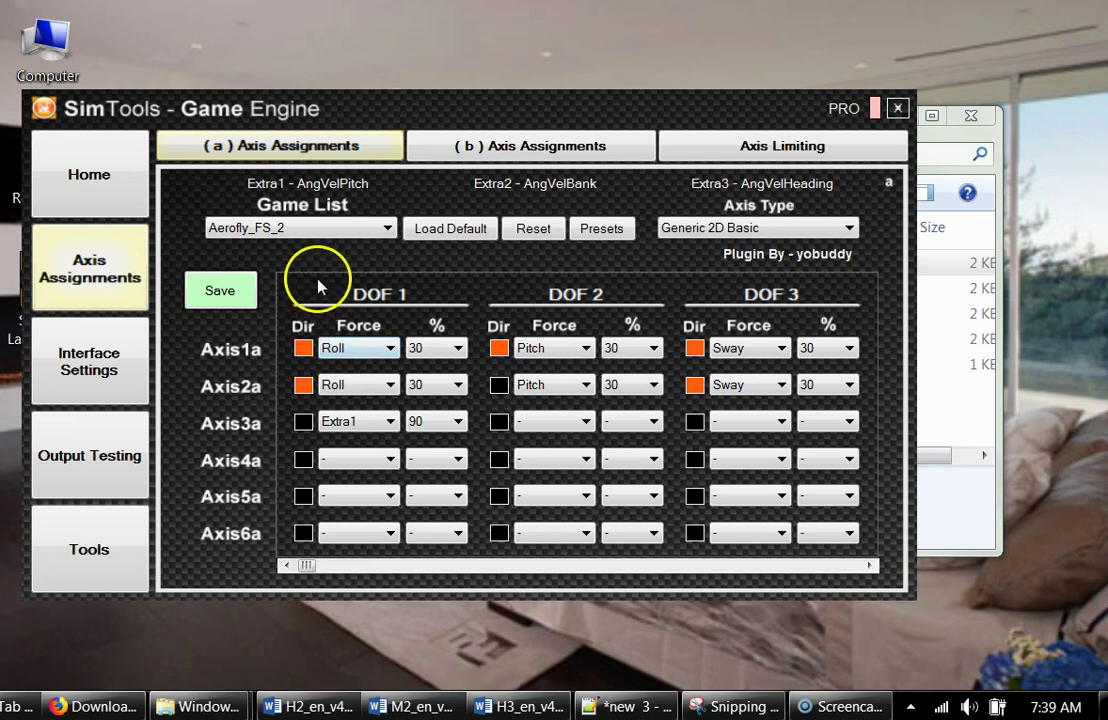
click(308, 229)
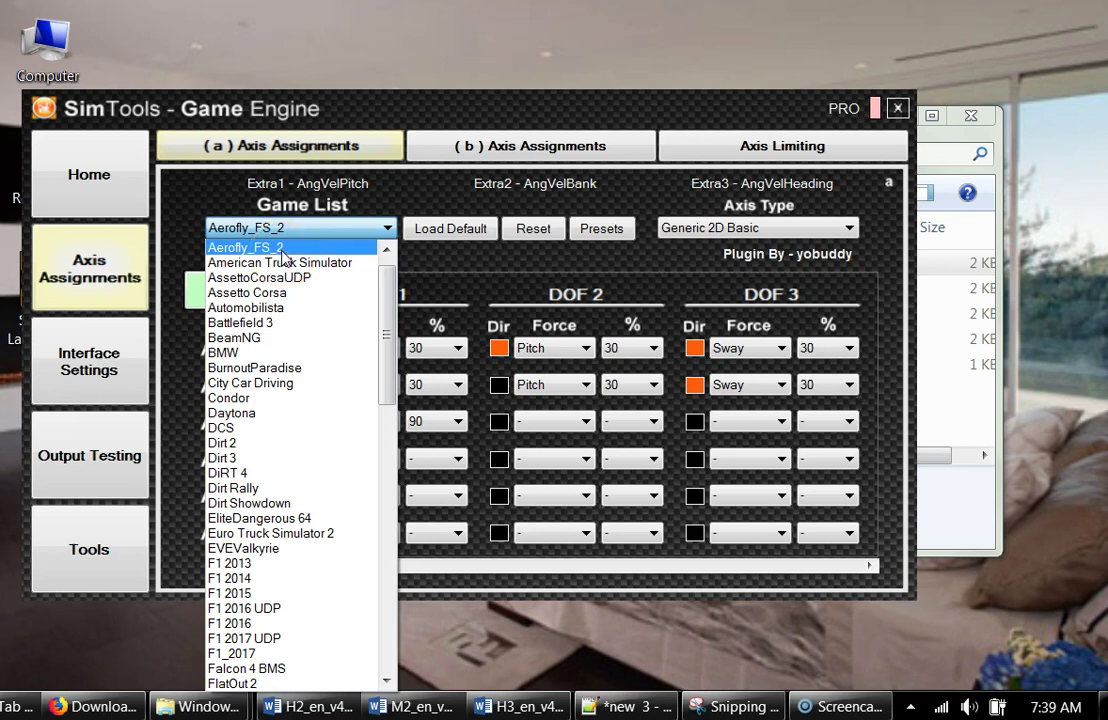
click(281, 248)
Try toggling the DOF 1 directions of Axis1a and Axis2a and browse the percentage choices for Axis1a
click(303, 347)
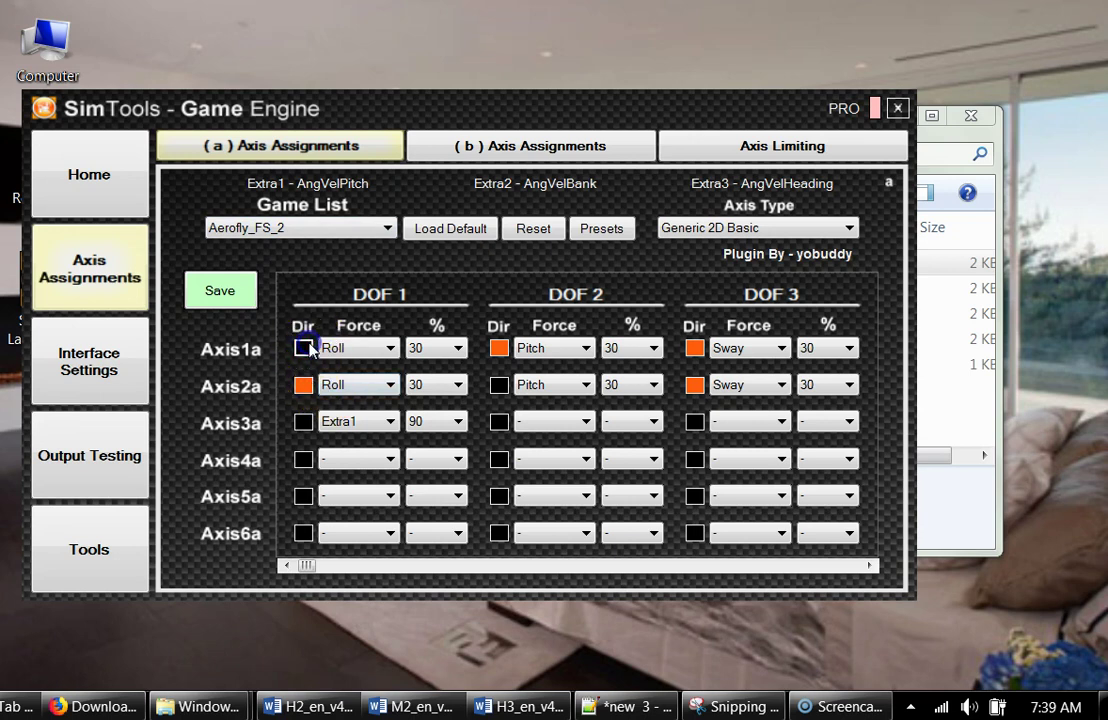
click(303, 347)
click(304, 381)
click(304, 381)
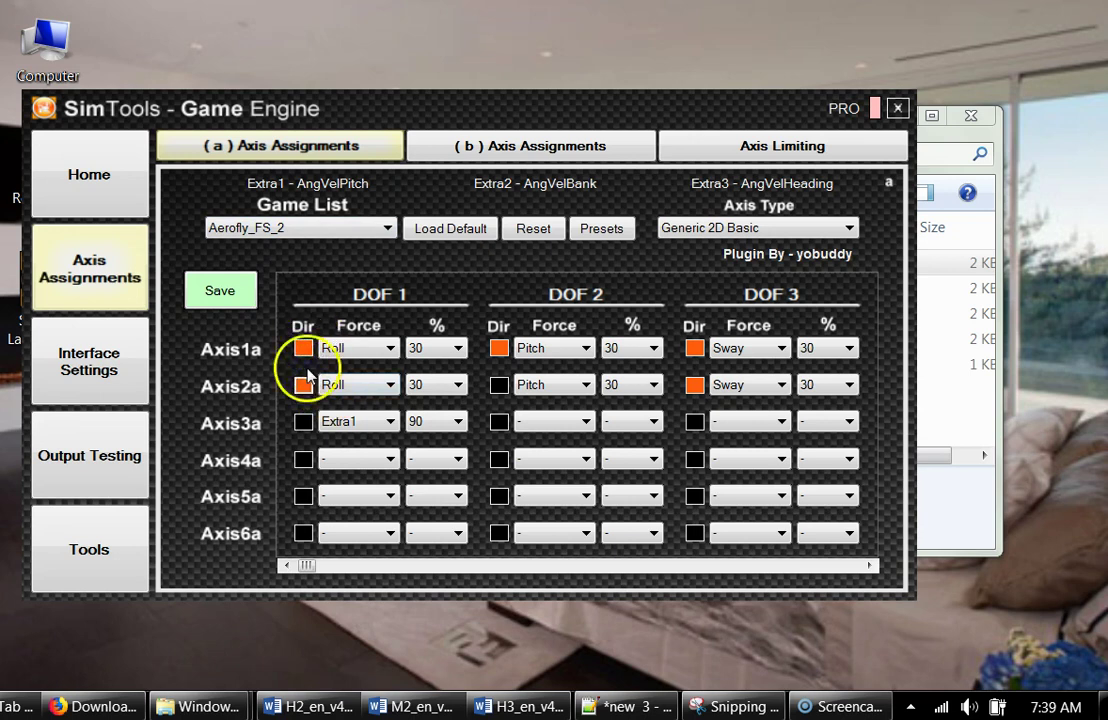
click(303, 348)
click(303, 348)
click(455, 349)
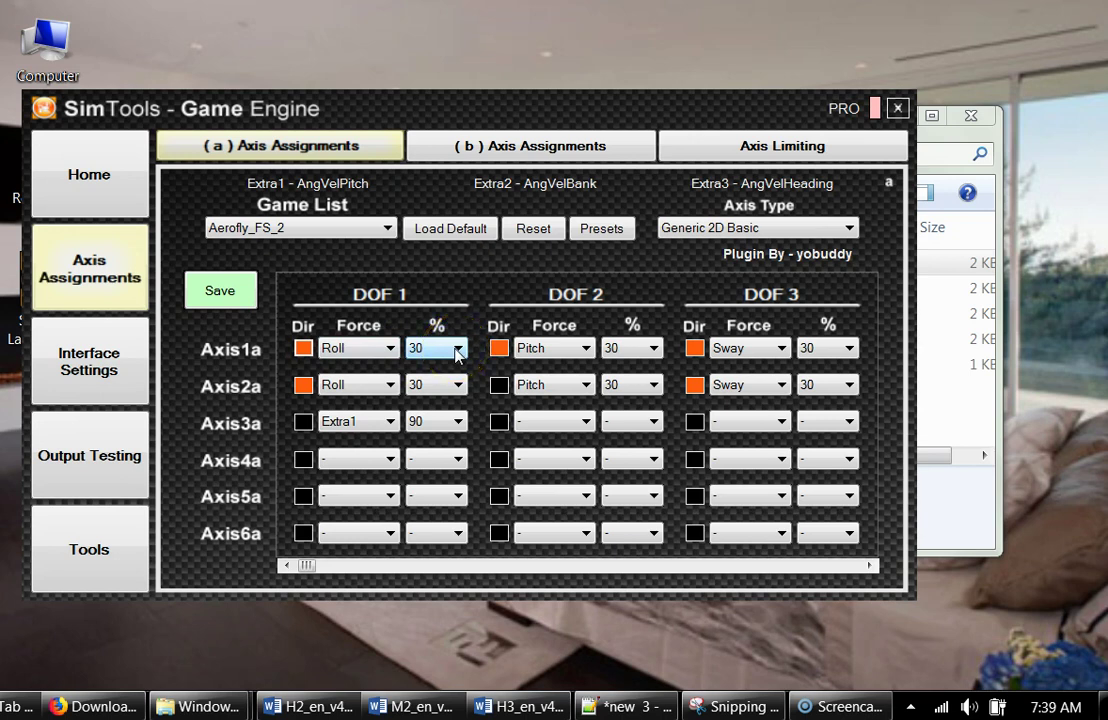
click(456, 349)
click(457, 400)
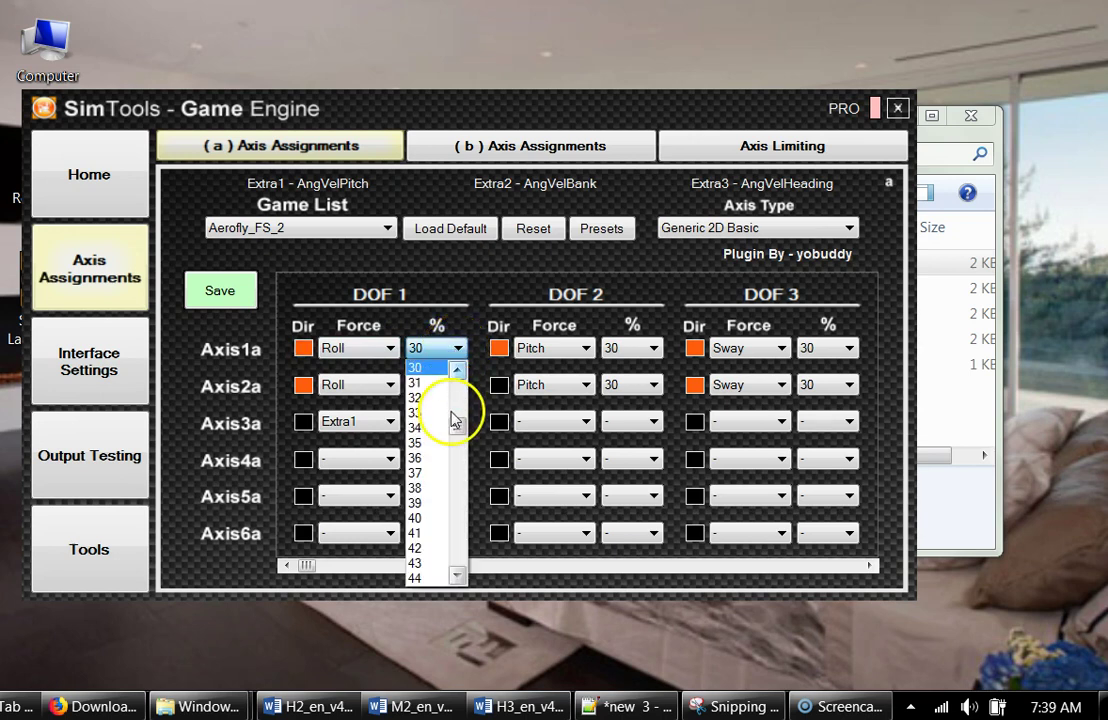
click(425, 483)
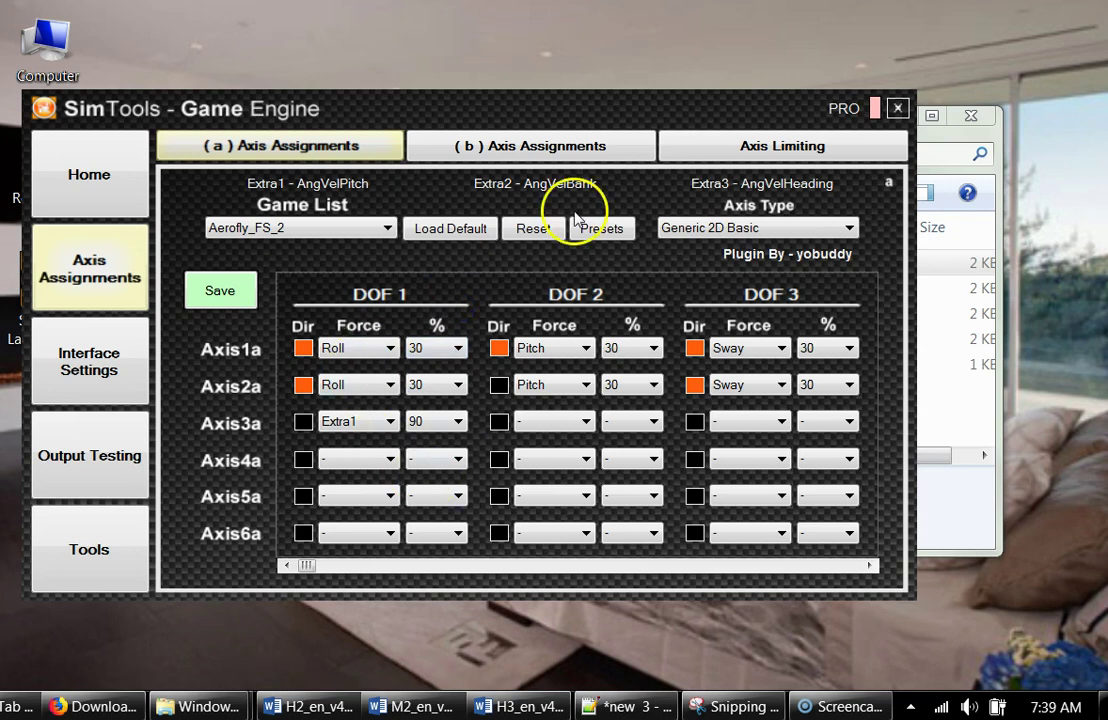
drag(307, 566, 235, 486)
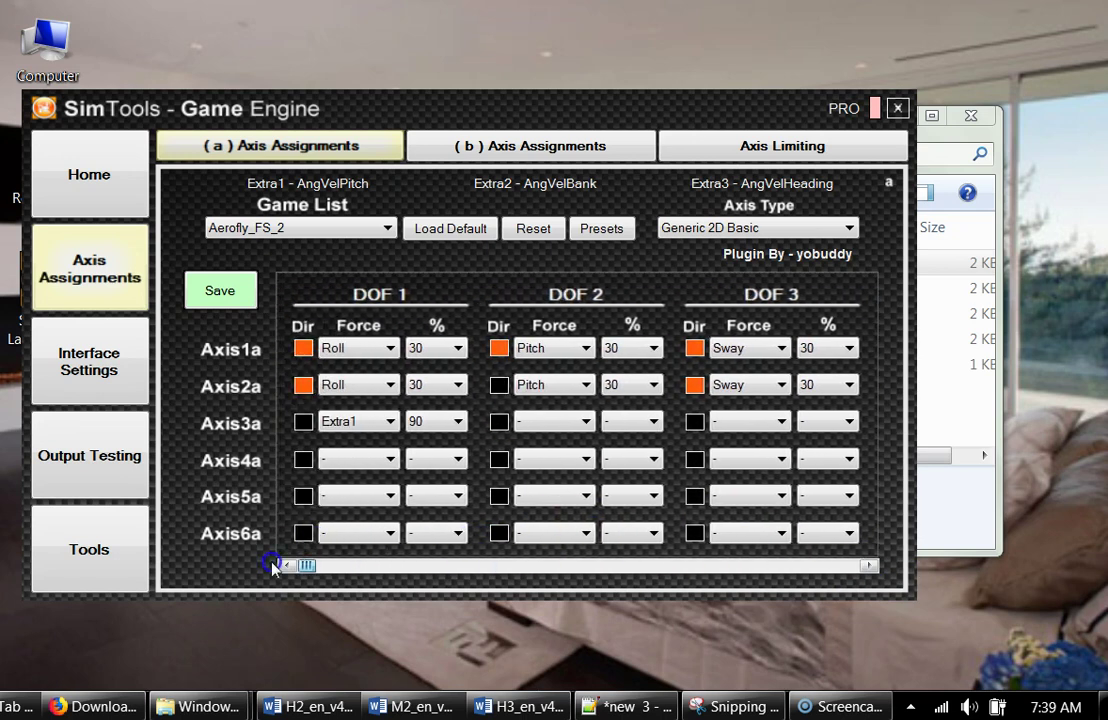
Reselect Aerofly_FS_2 in the list of games and save its axis assignments
click(296, 229)
click(296, 229)
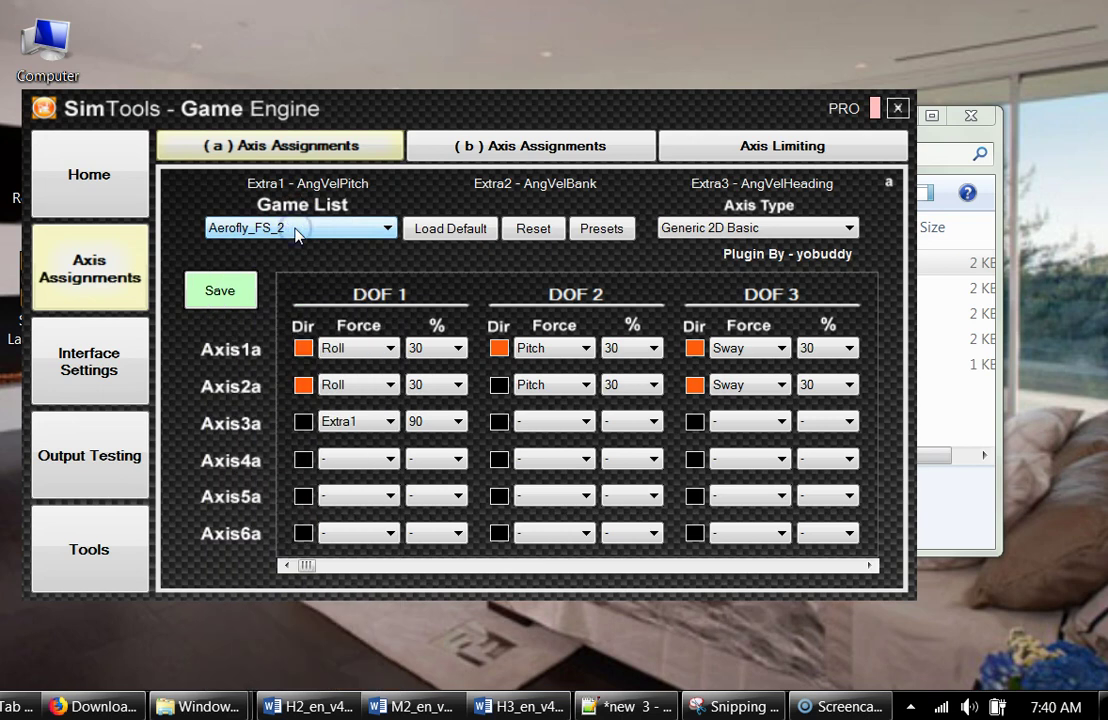
click(296, 229)
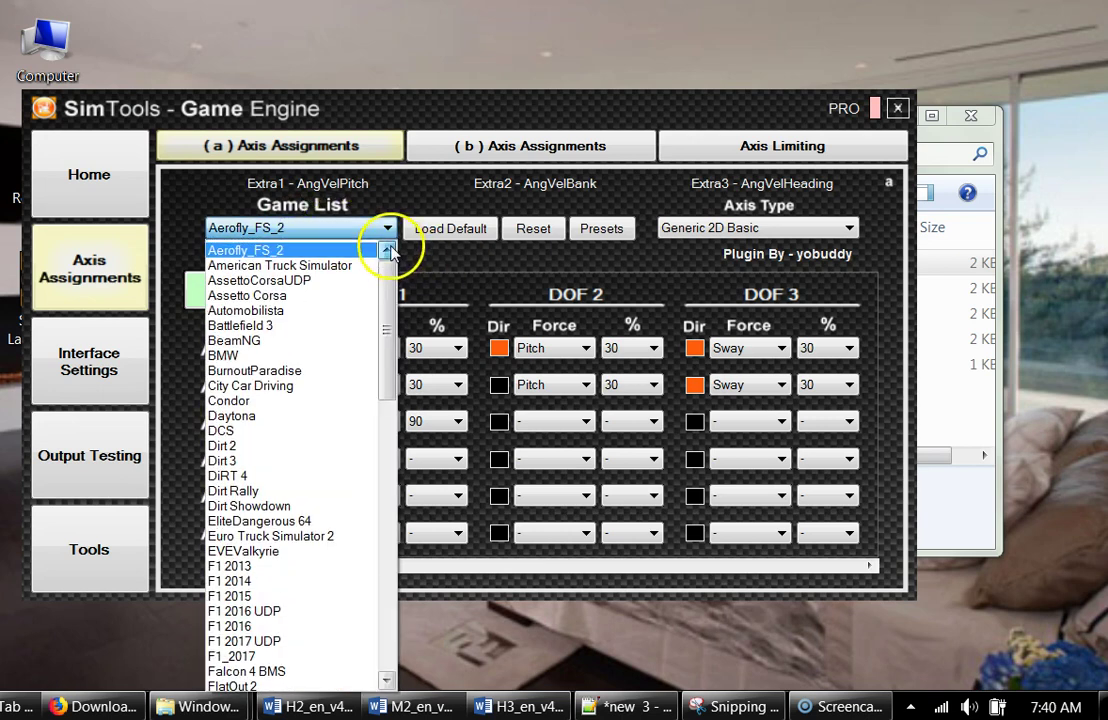
scroll(372, 248, up, 1)
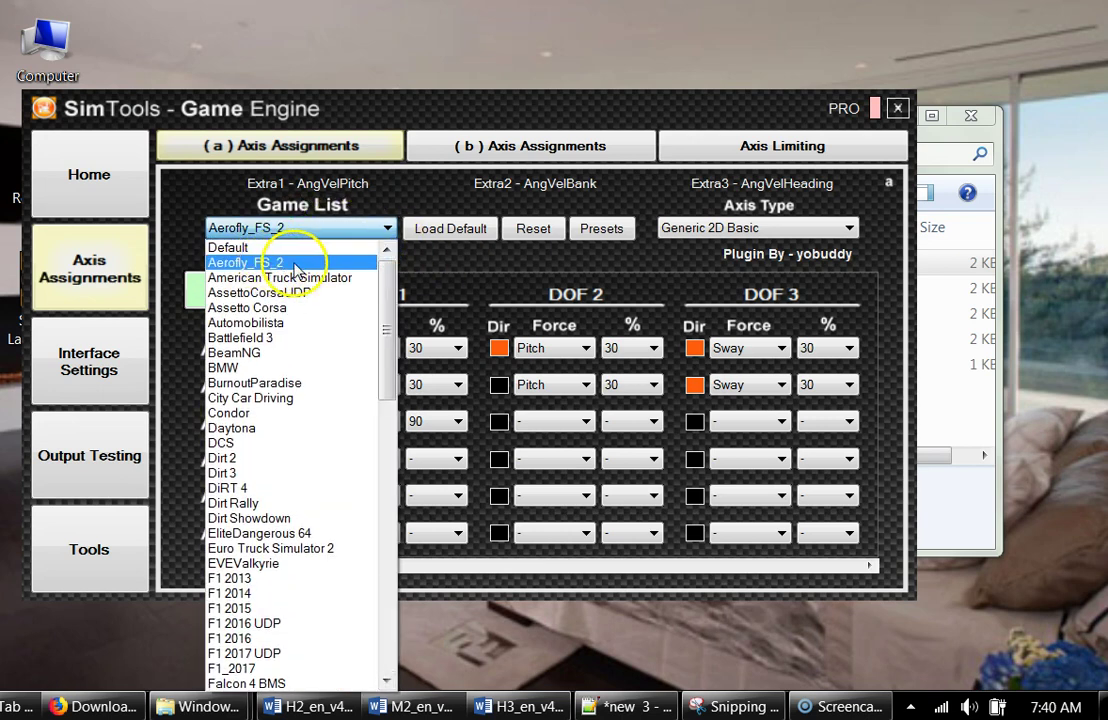
click(274, 263)
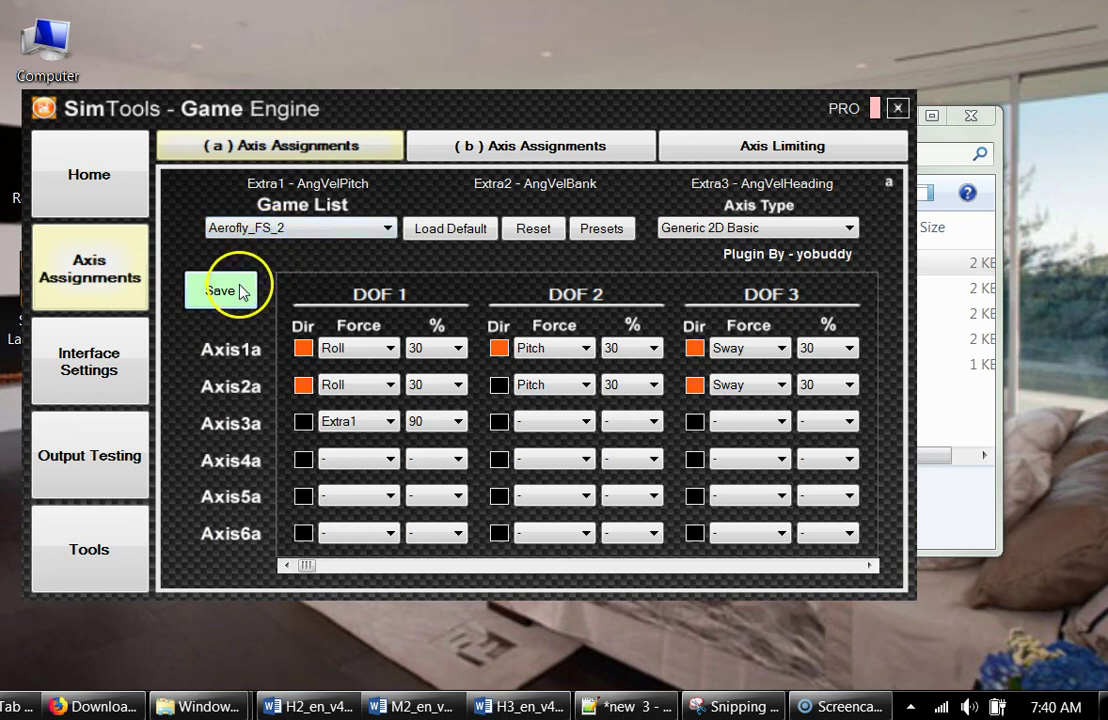
click(246, 290)
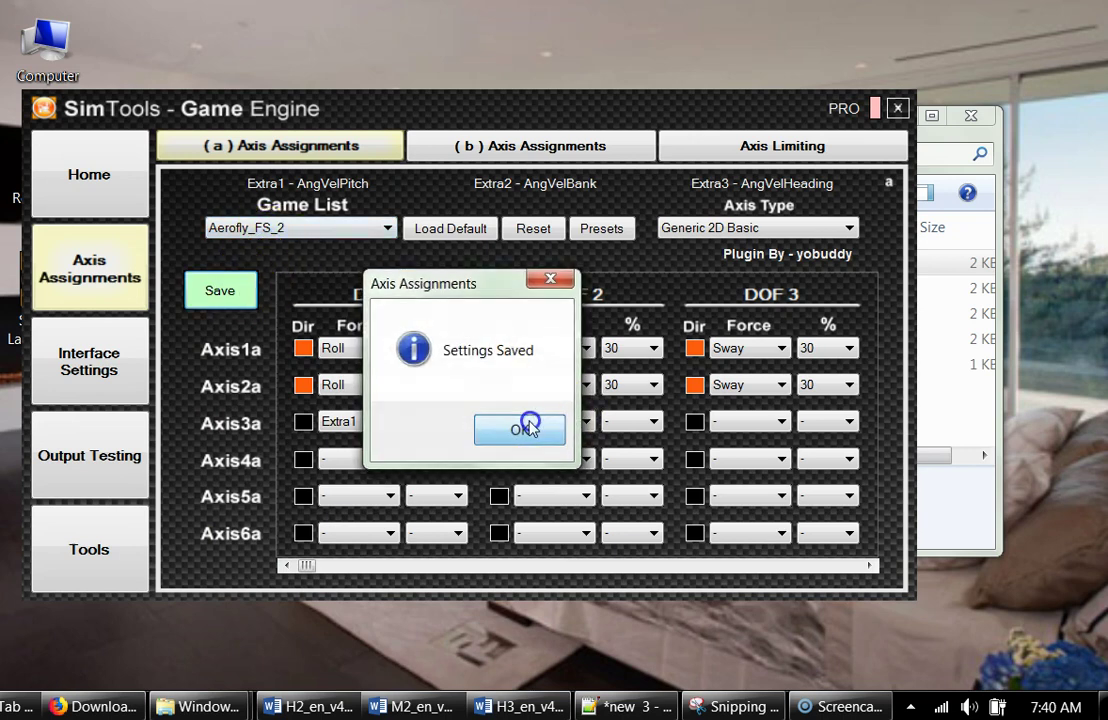
click(530, 428)
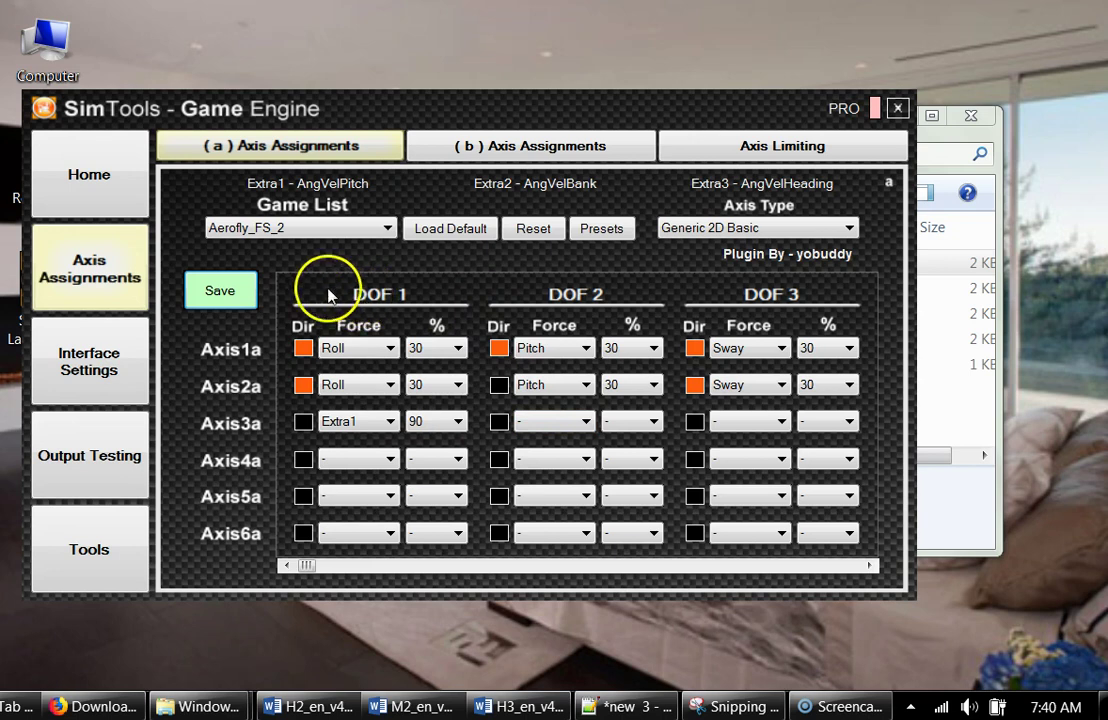
Review the serial output settings of Interface1, including the COM port and the startup output string
click(91, 388)
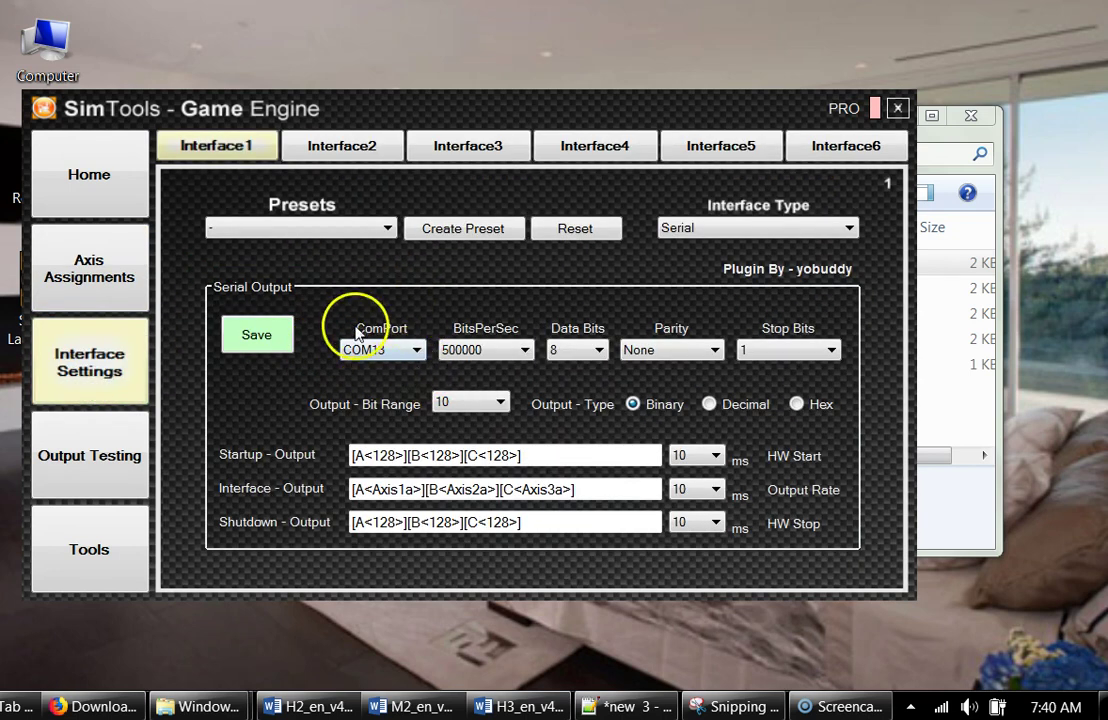
click(372, 350)
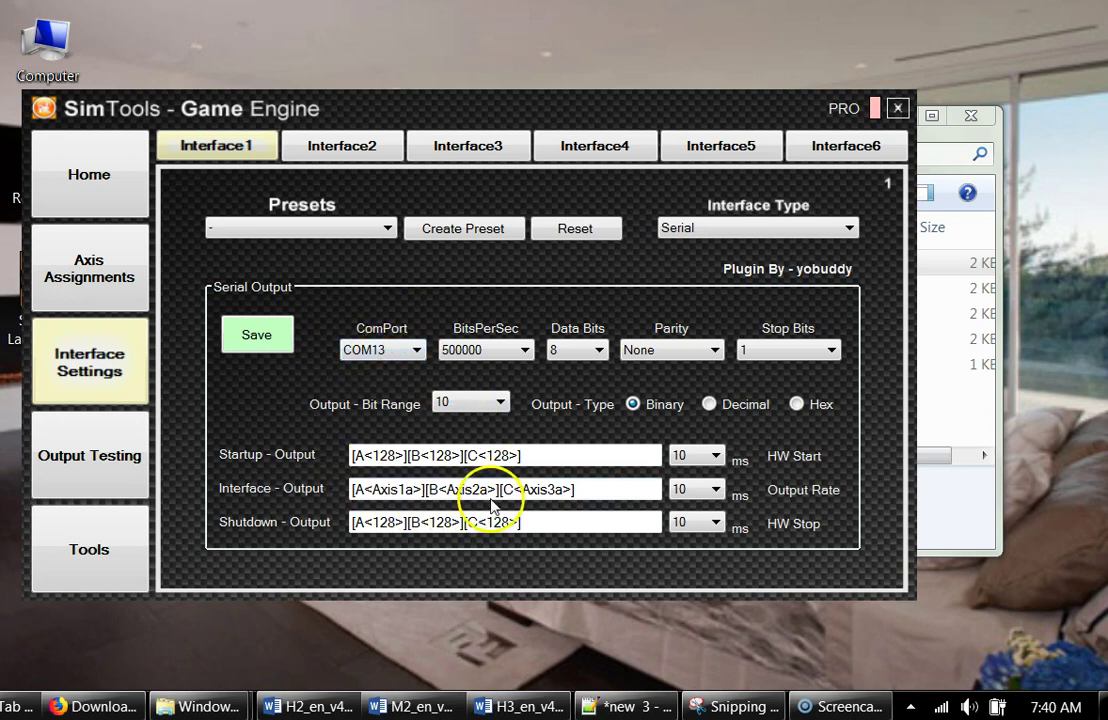
click(403, 457)
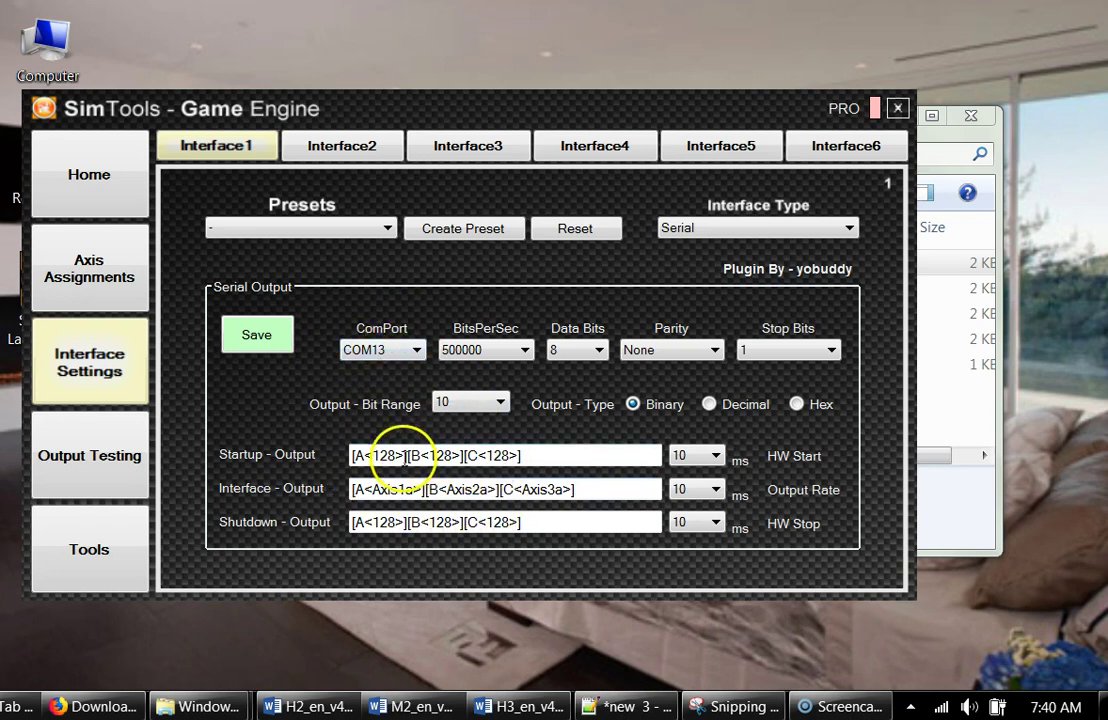
Turn on DOF output in axis testing and move the Roll and Pitch amounts to 1%
click(127, 445)
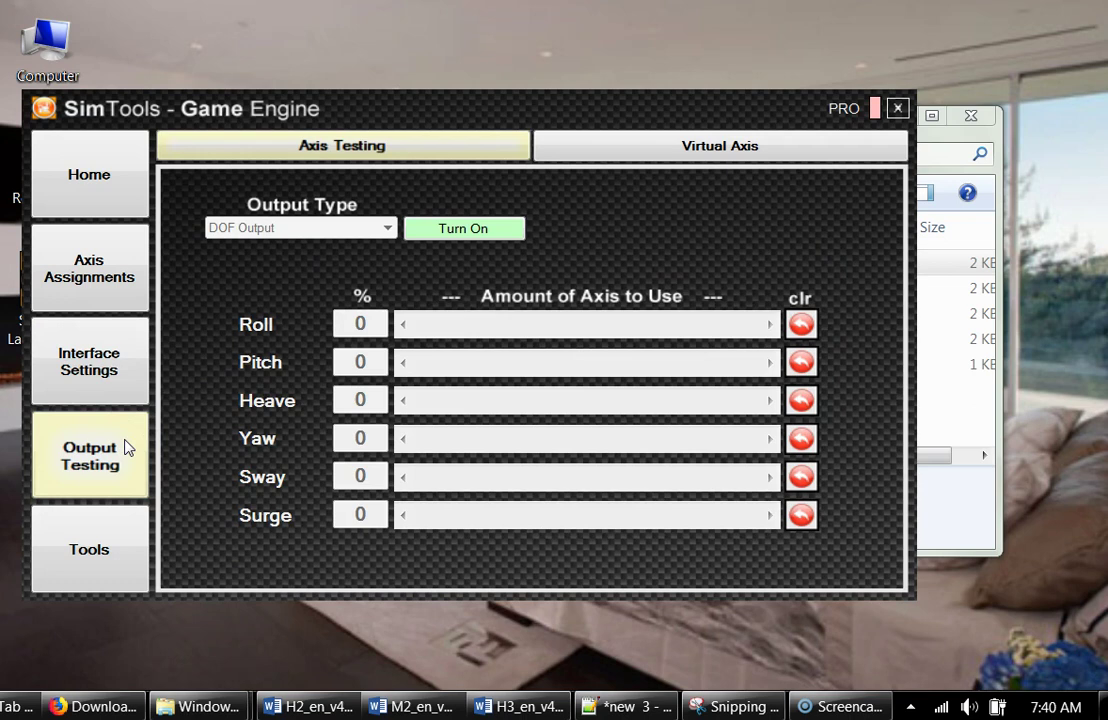
click(474, 236)
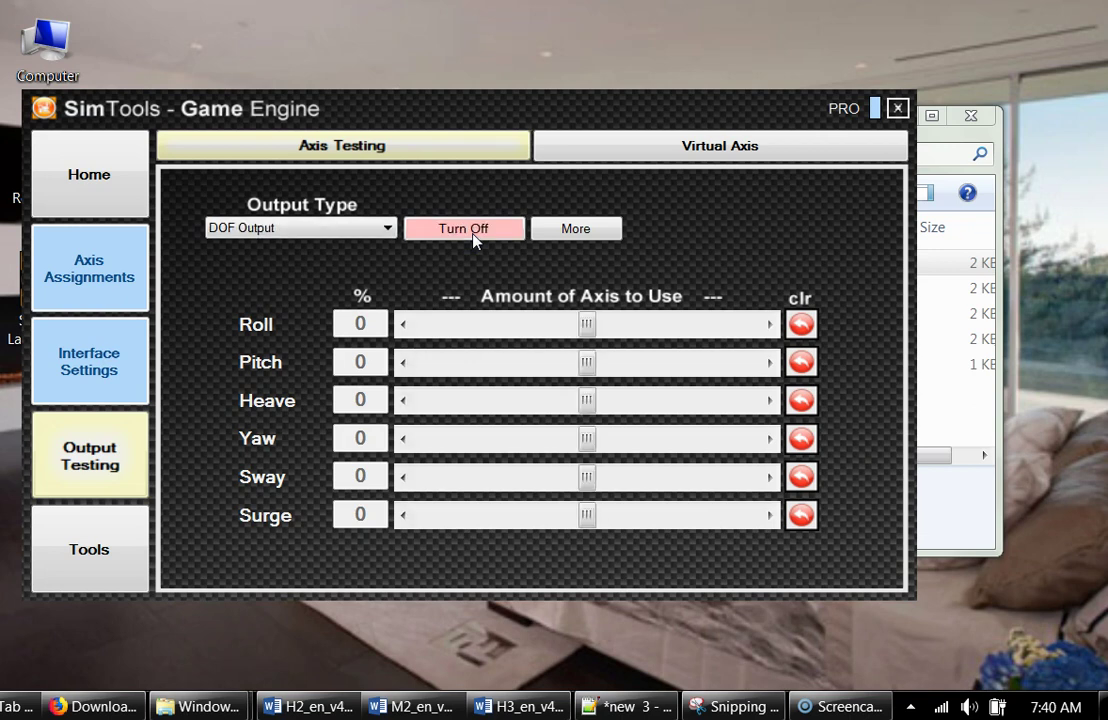
click(586, 326)
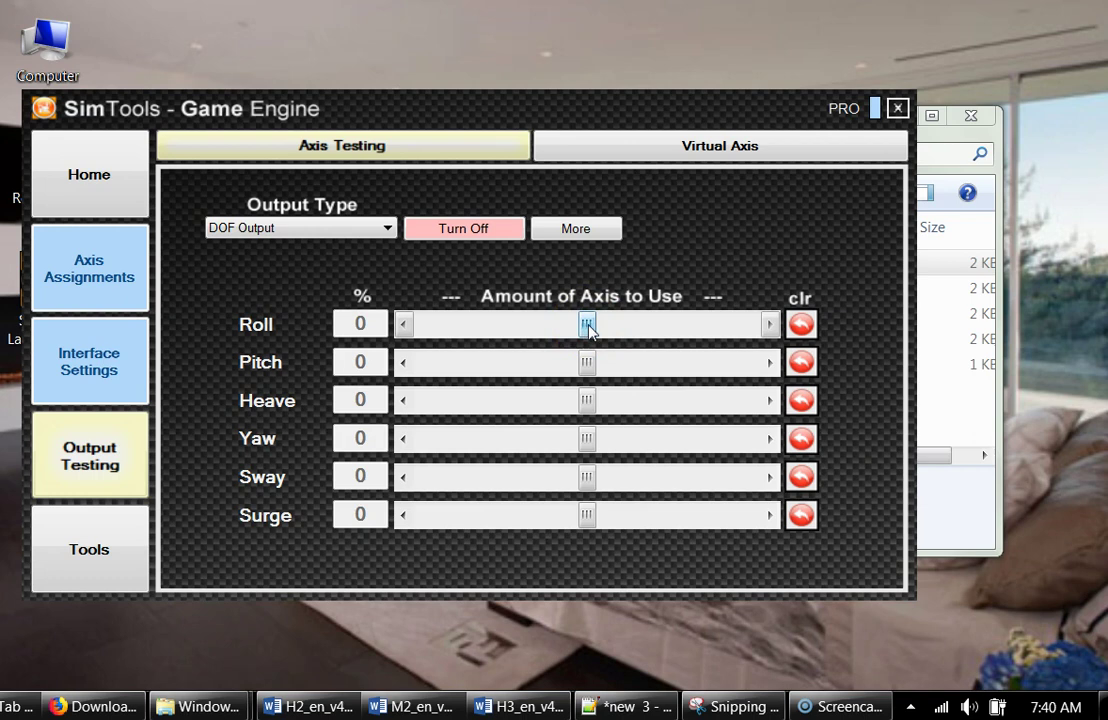
click(588, 326)
drag(584, 329, 589, 355)
click(589, 363)
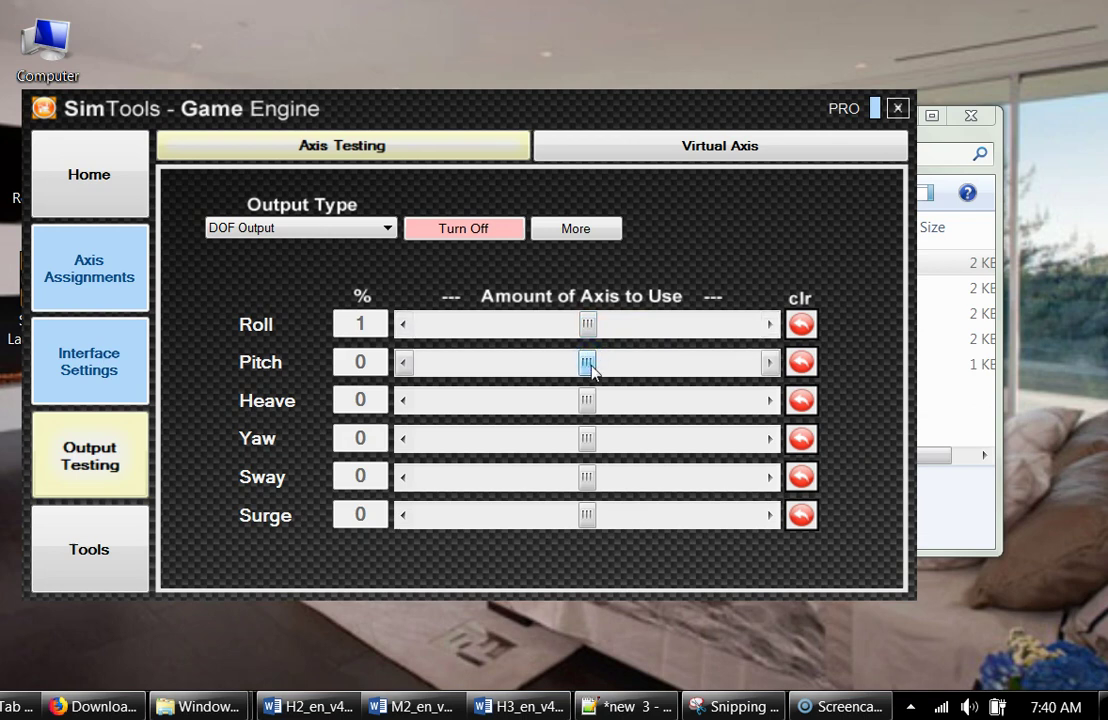
mouse_move(591, 368)
mouse_down()
mouse_move(527, 376)
mouse_move(710, 378)
mouse_move(594, 378)
mouse_up()
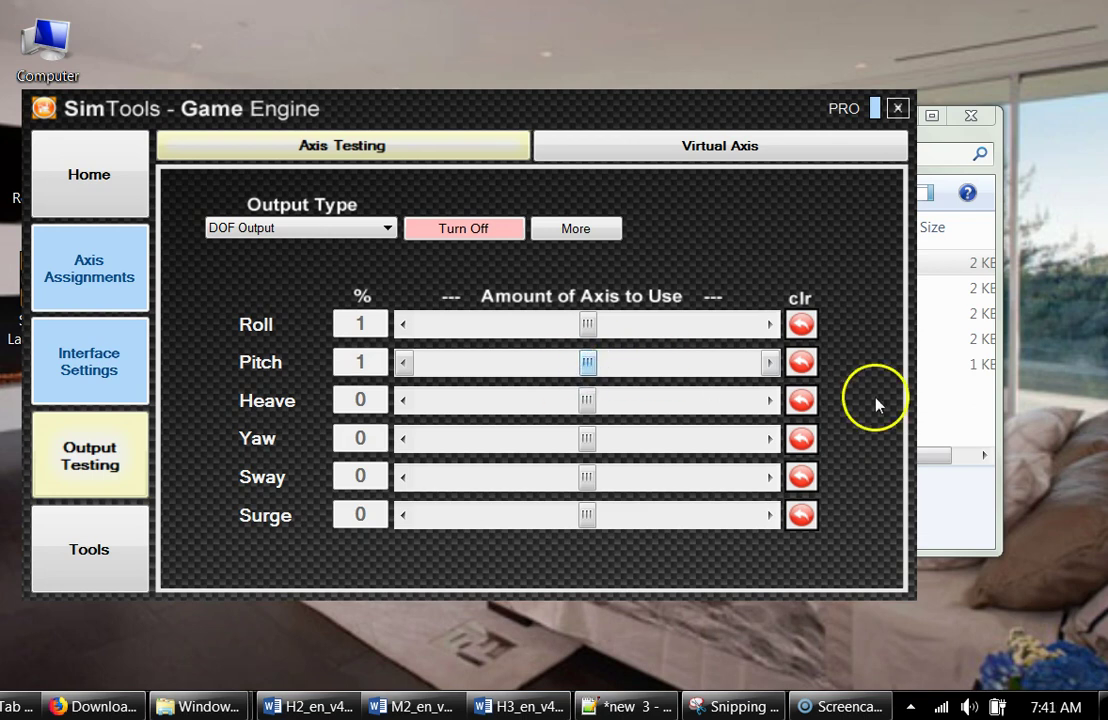
Show the extra axes, test Extra1 at 1%, and turn the output testing off
click(582, 230)
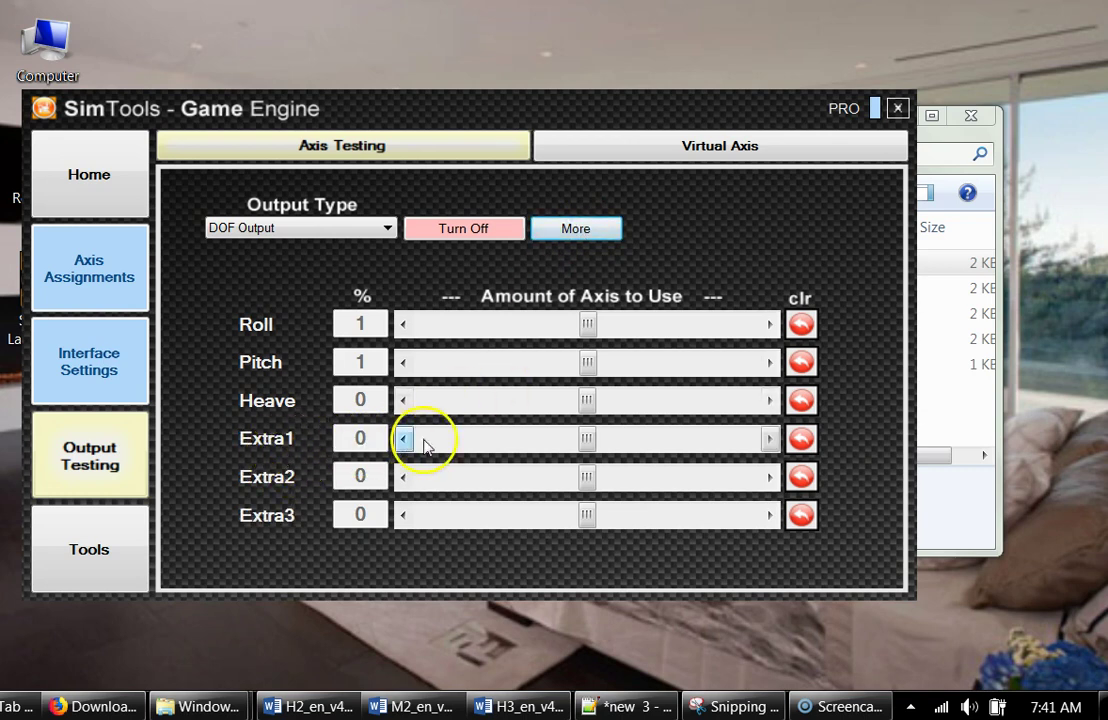
mouse_move(587, 441)
mouse_down()
mouse_move(470, 446)
mouse_move(734, 446)
mouse_move(507, 448)
mouse_move(589, 460)
mouse_up()
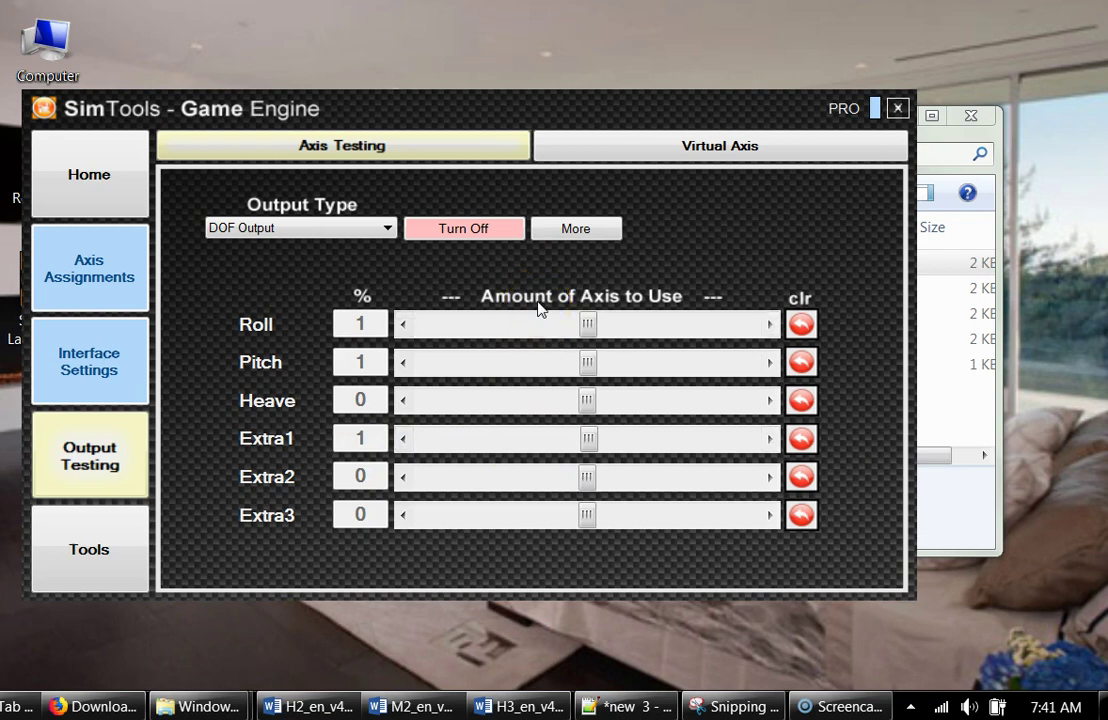
click(577, 274)
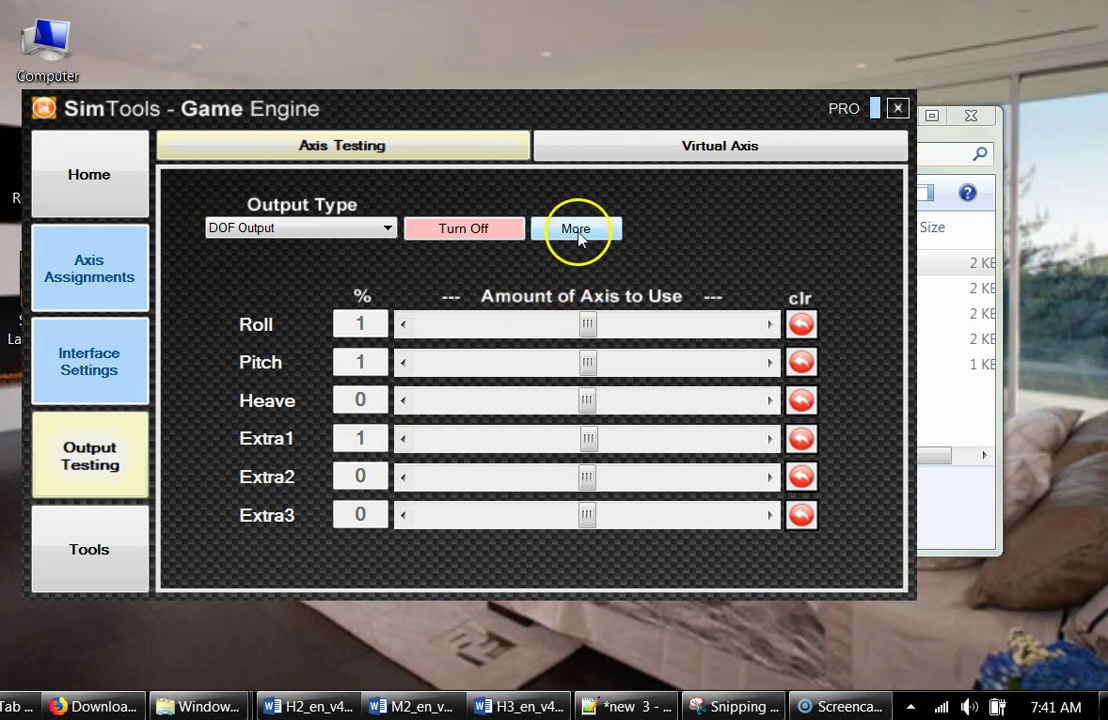
click(475, 238)
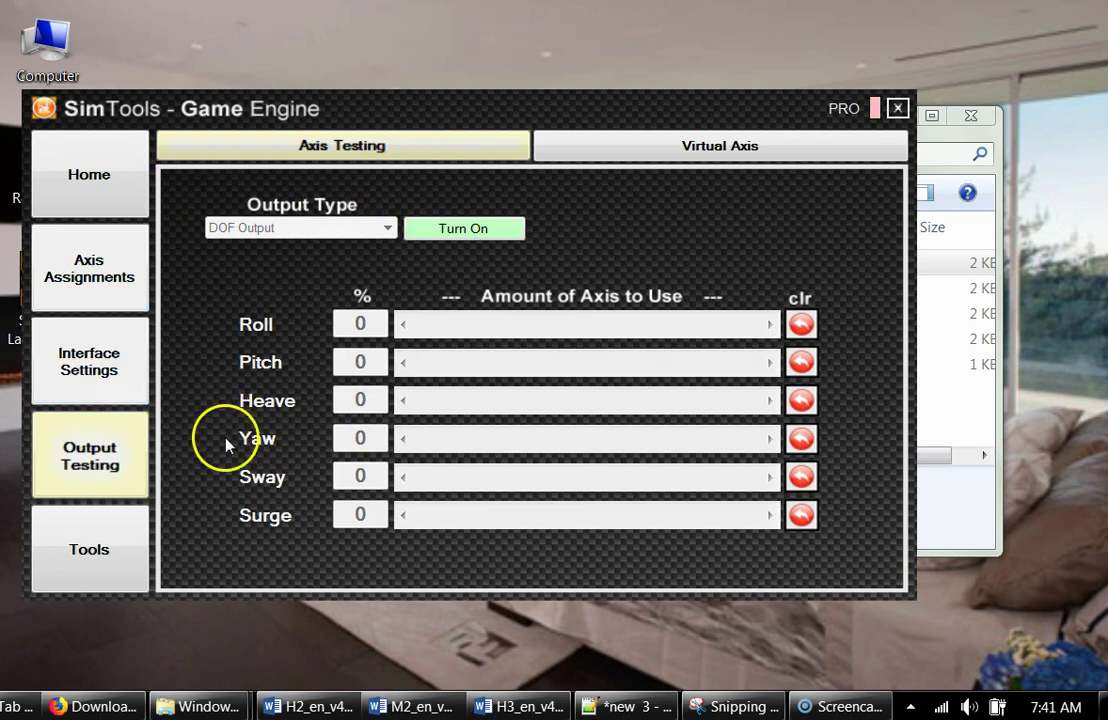
Bring up the Tuning Center for the max/min settings and select Aerofly_FS_2 as its game
click(117, 545)
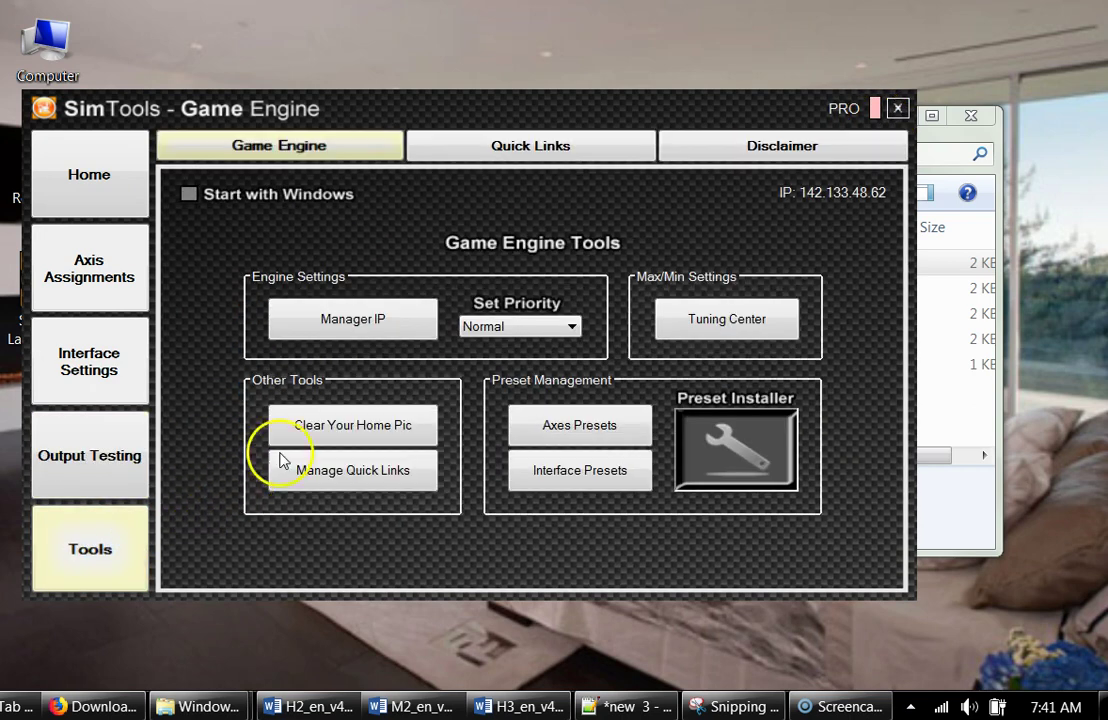
click(727, 320)
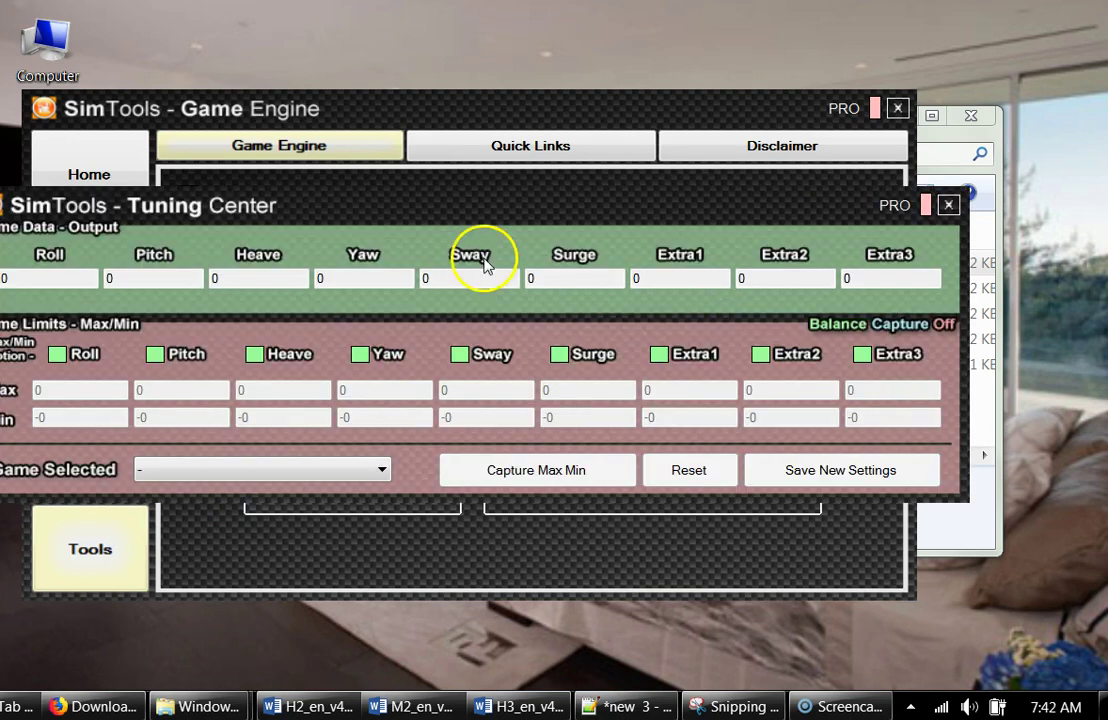
drag(479, 204, 557, 190)
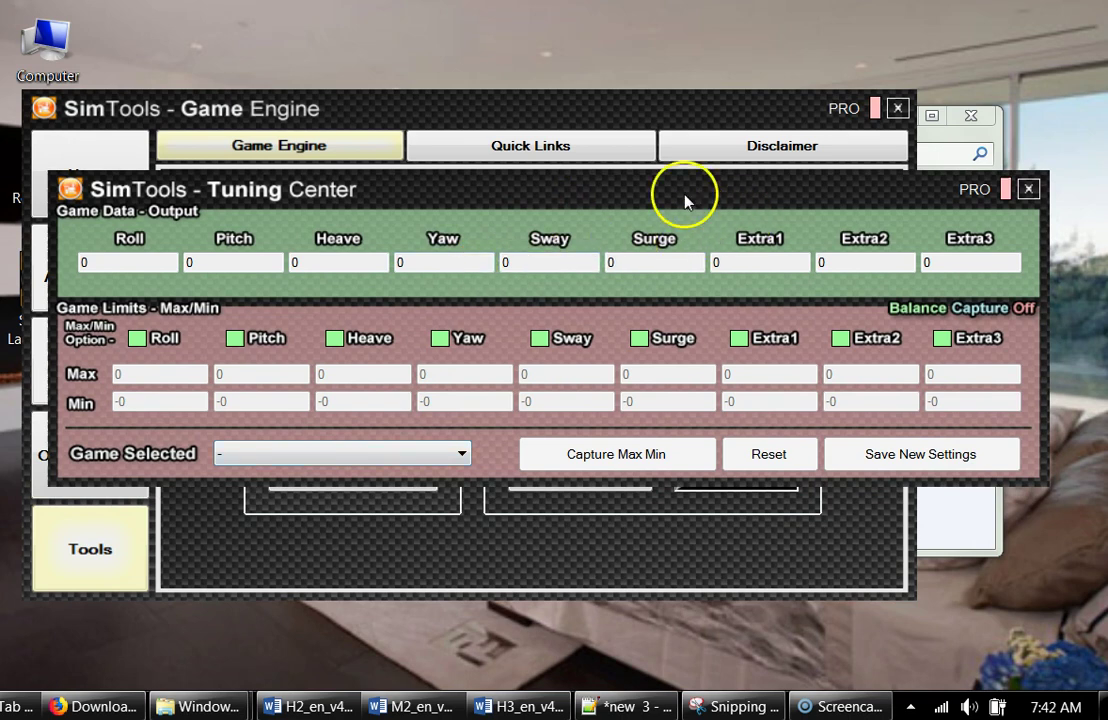
click(455, 455)
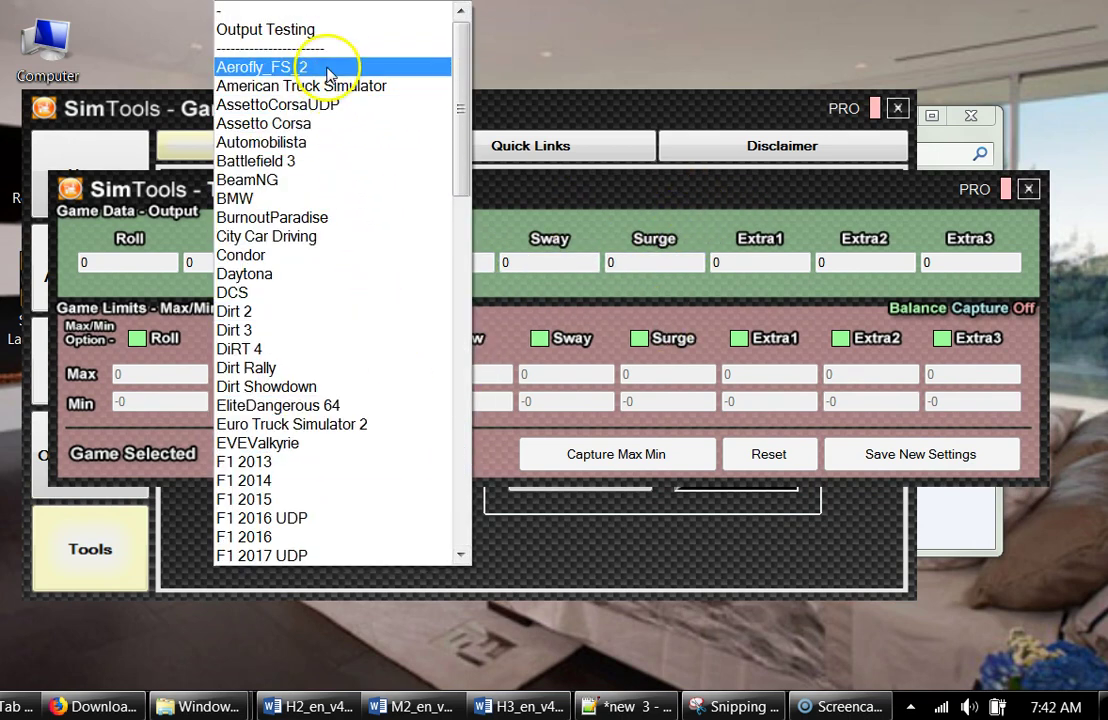
click(272, 66)
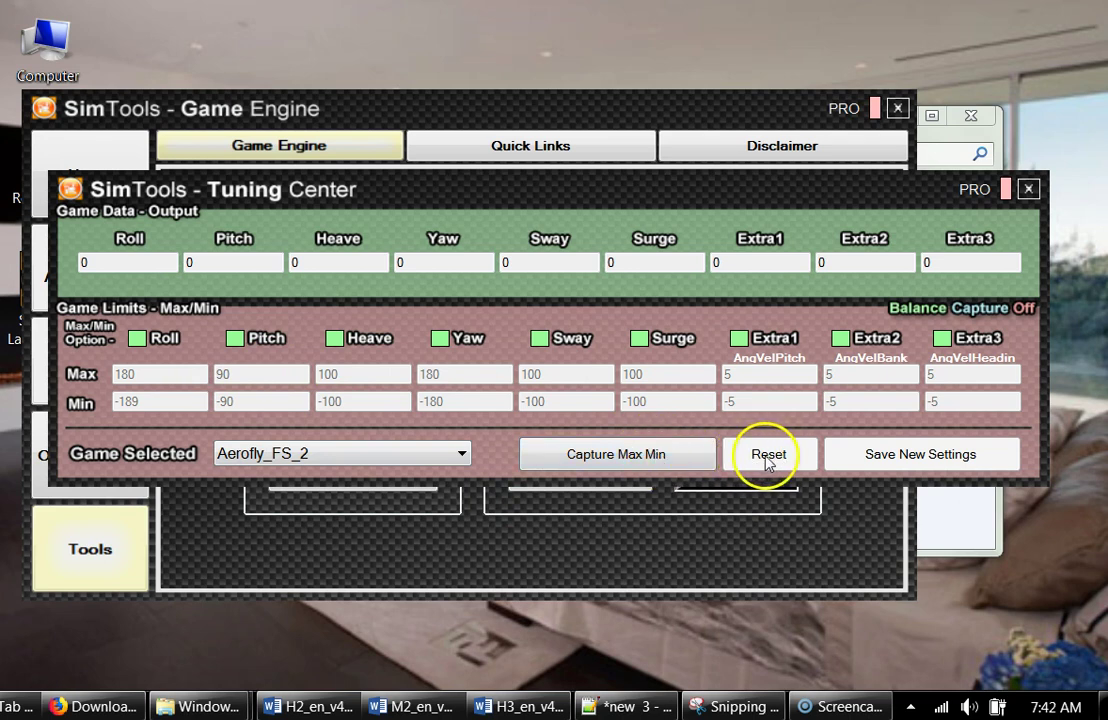
Start and stop a max/min capture for Aerofly_FS_2, save the new settings and close the Tuning Center
click(652, 462)
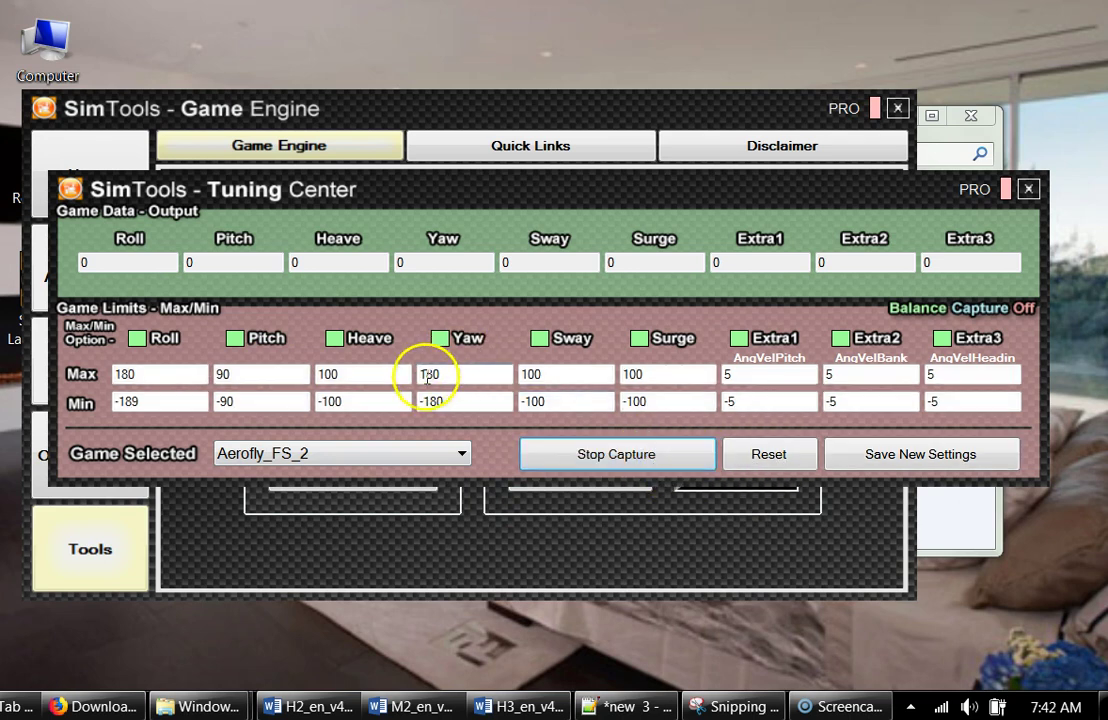
click(613, 455)
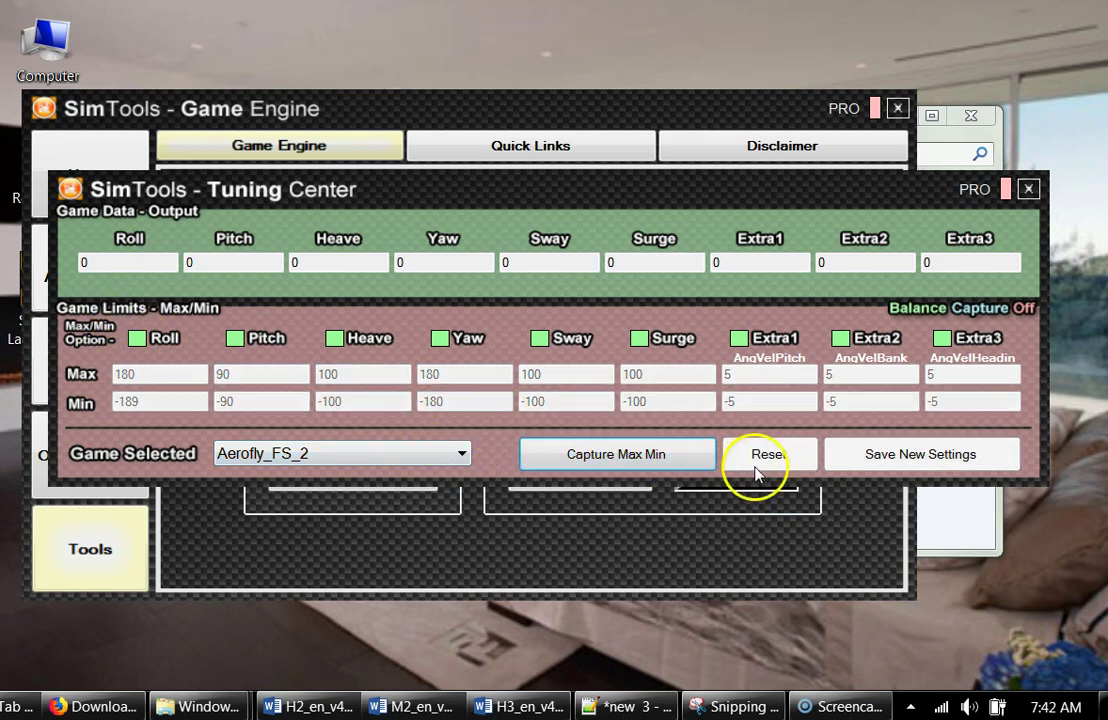
click(878, 462)
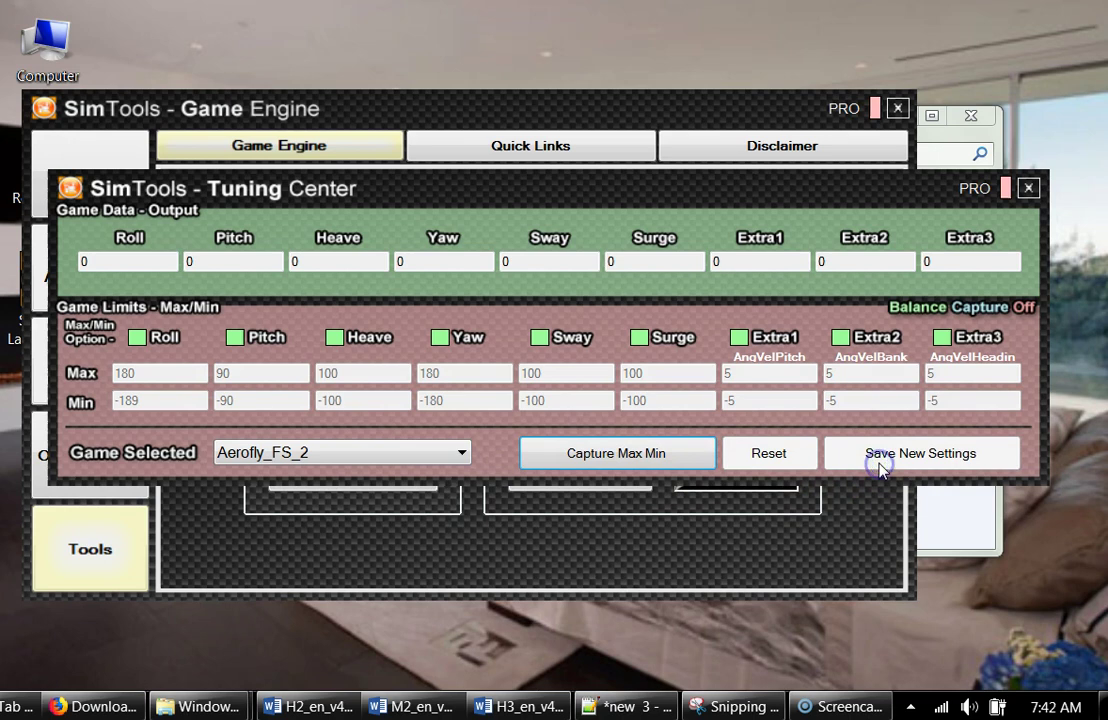
click(1027, 190)
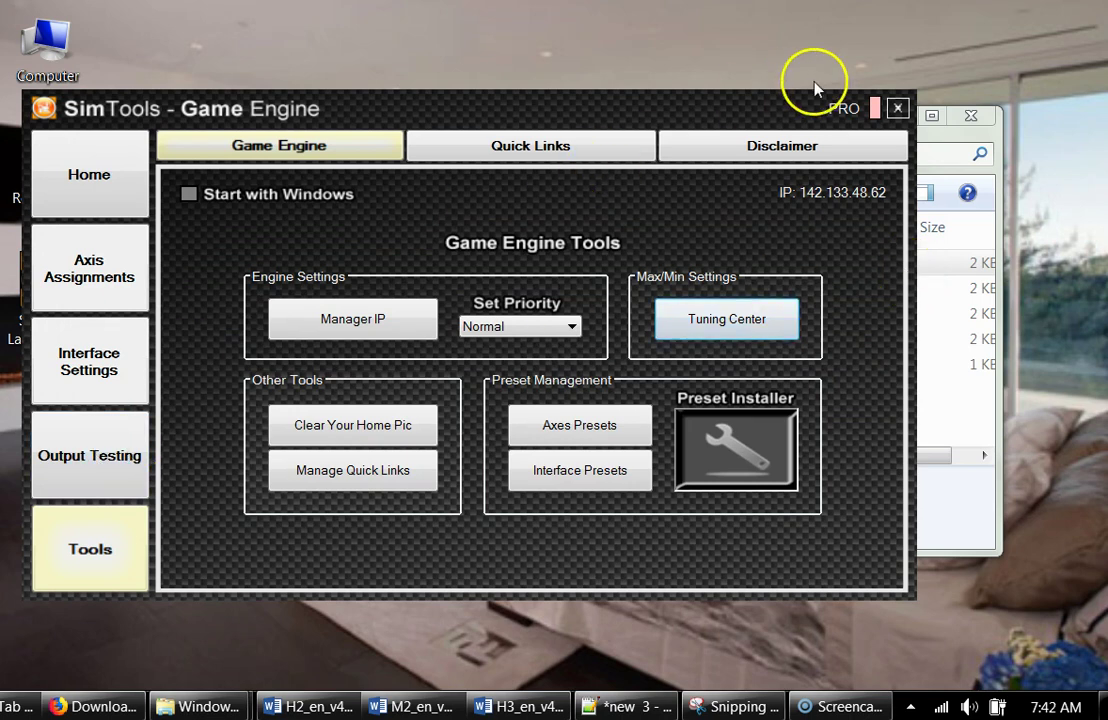
Close the Game Engine window, launch SimTools GameManager from the SimTools programs folder and restore its window from the system tray
click(898, 108)
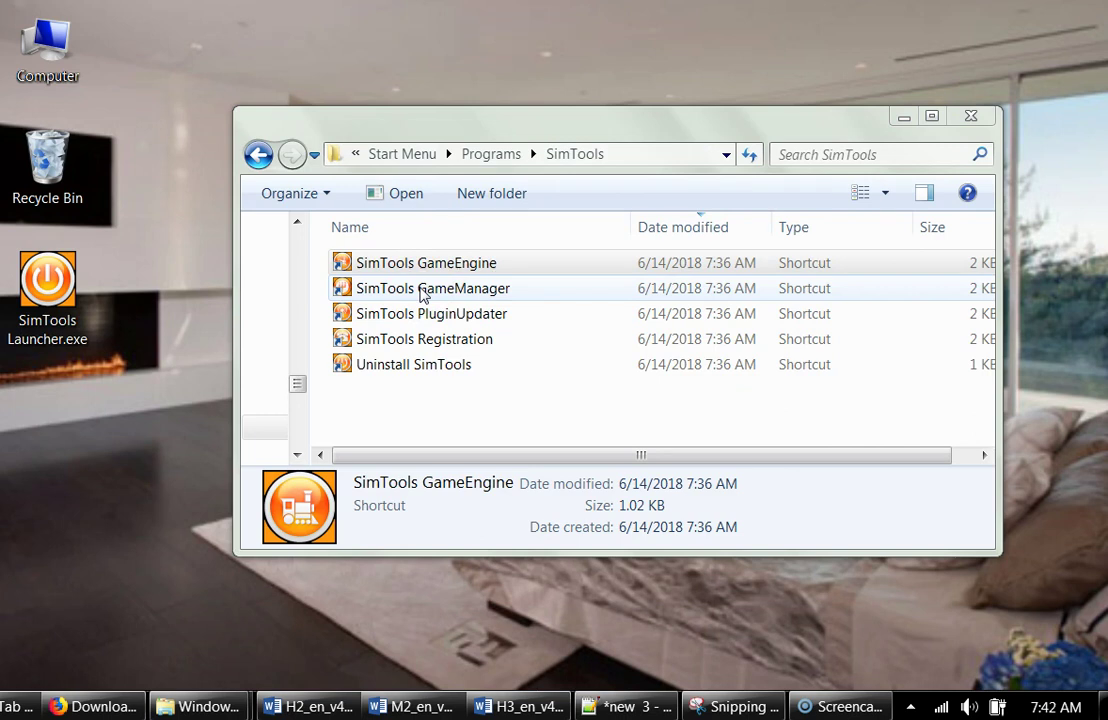
double_click(421, 290)
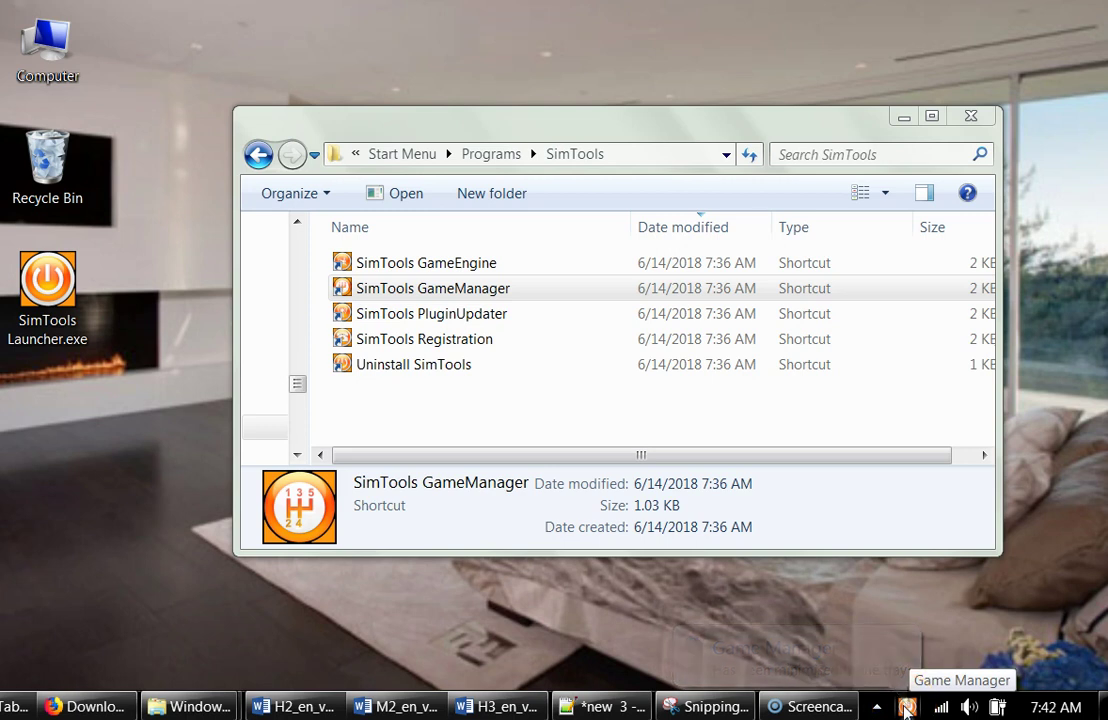
click(905, 708)
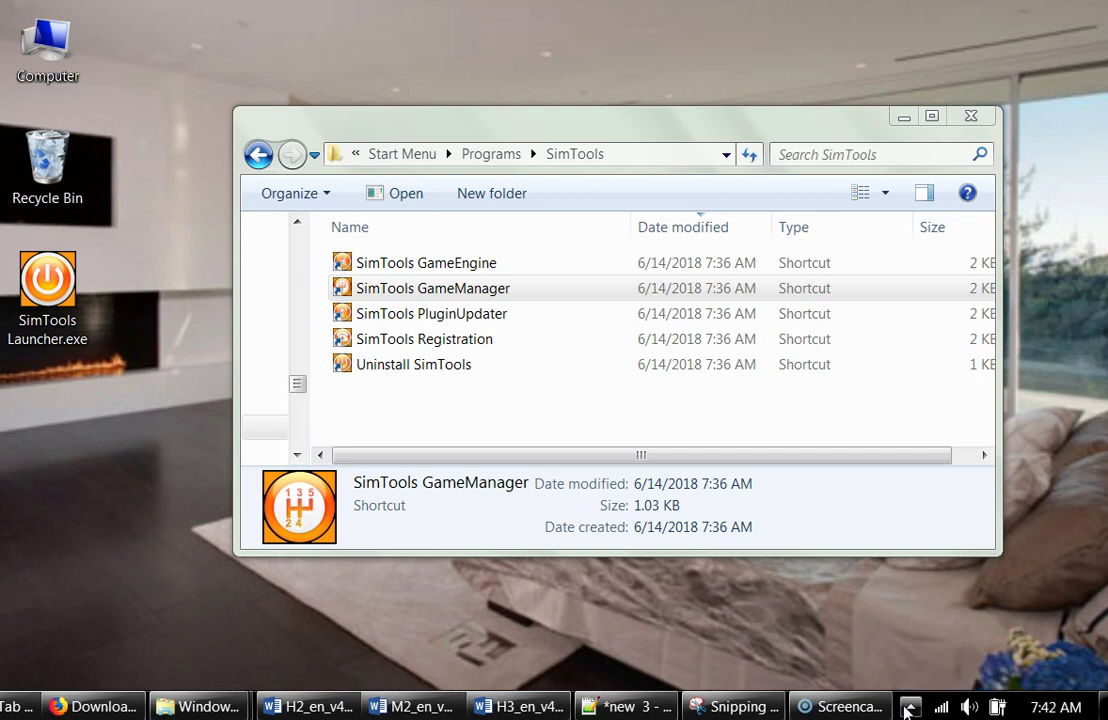
click(907, 708)
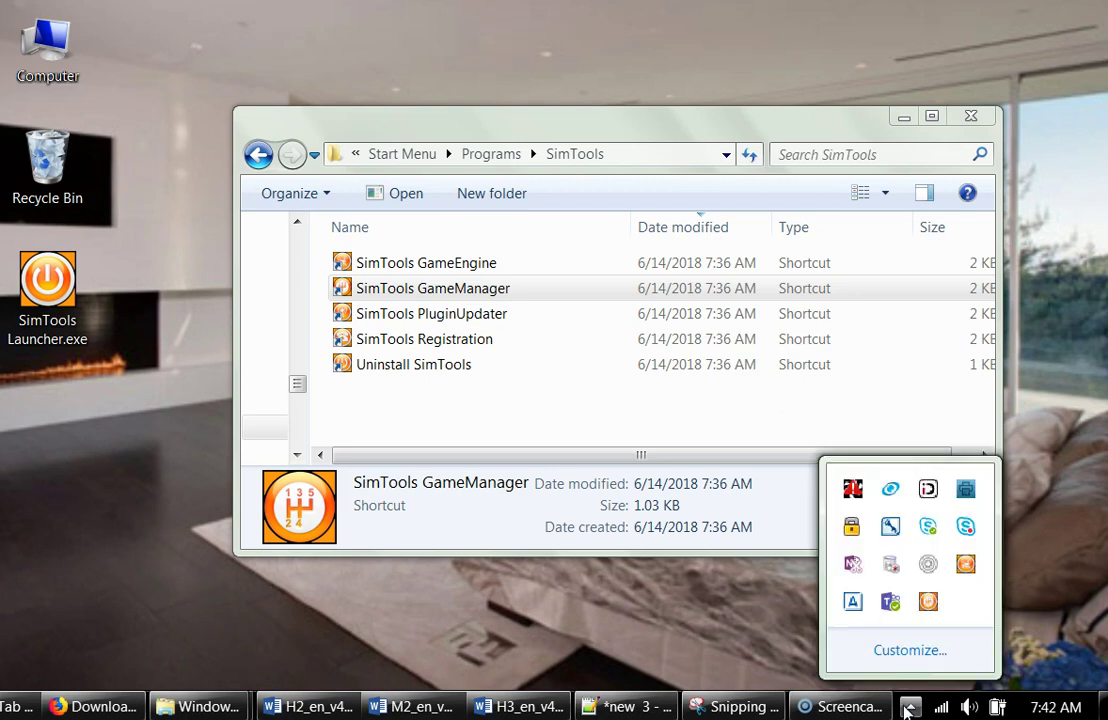
click(928, 603)
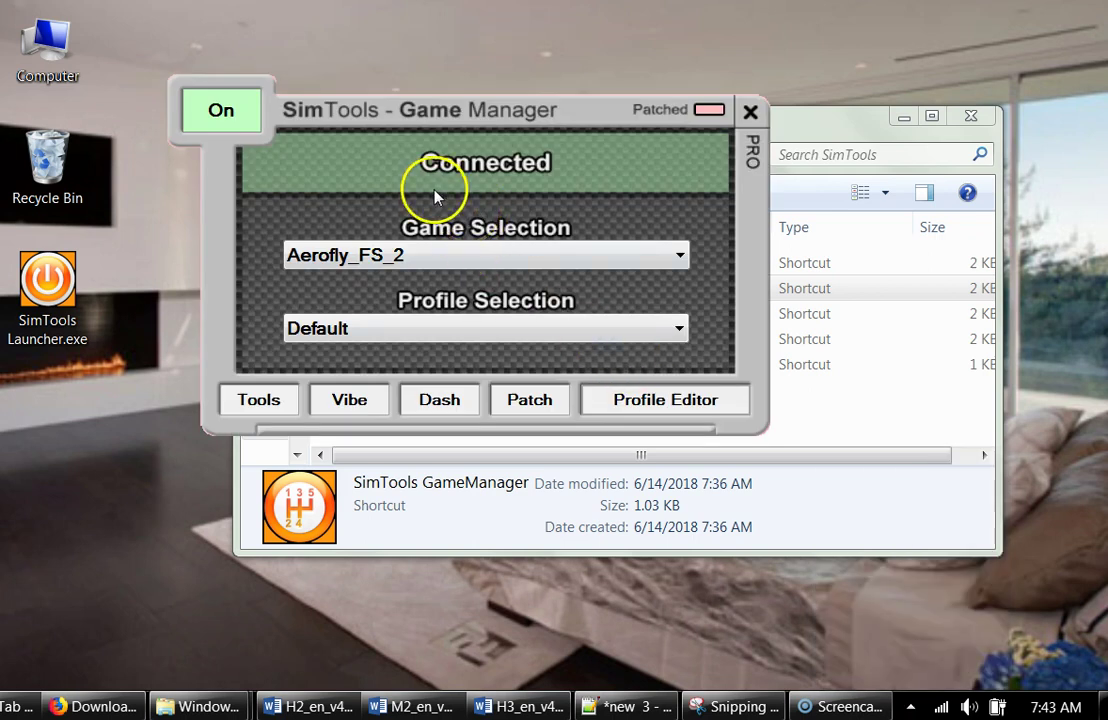
Try to patch Aerofly_FS_2 for motion in the Game Manager and close its window
click(468, 255)
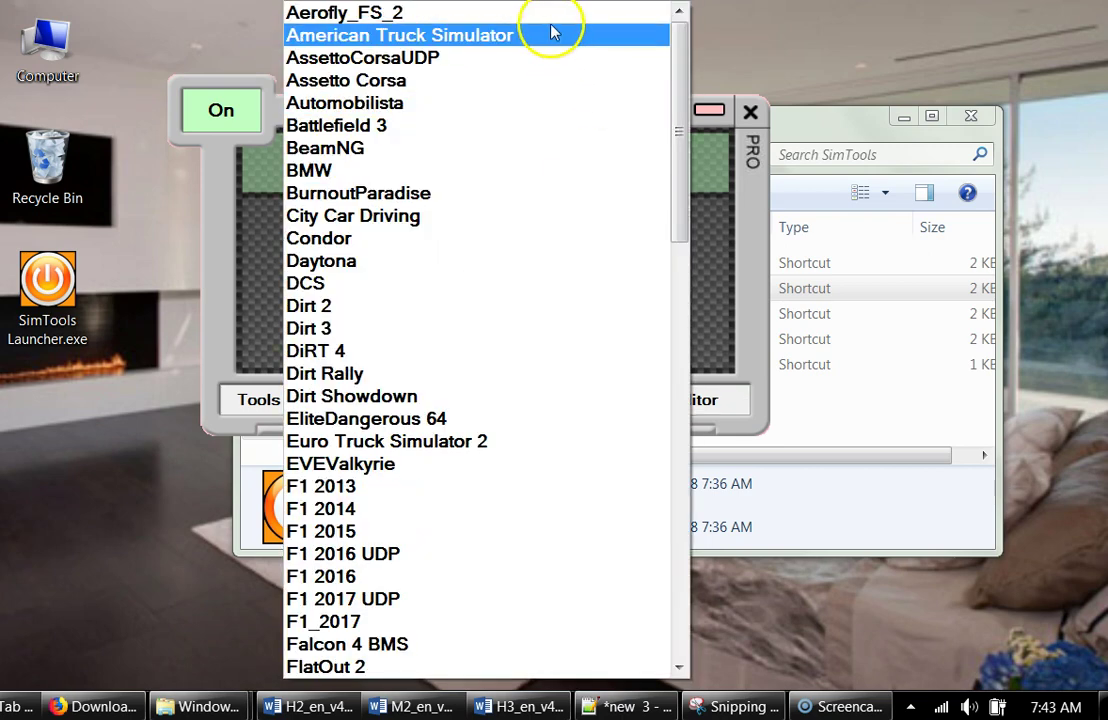
click(557, 15)
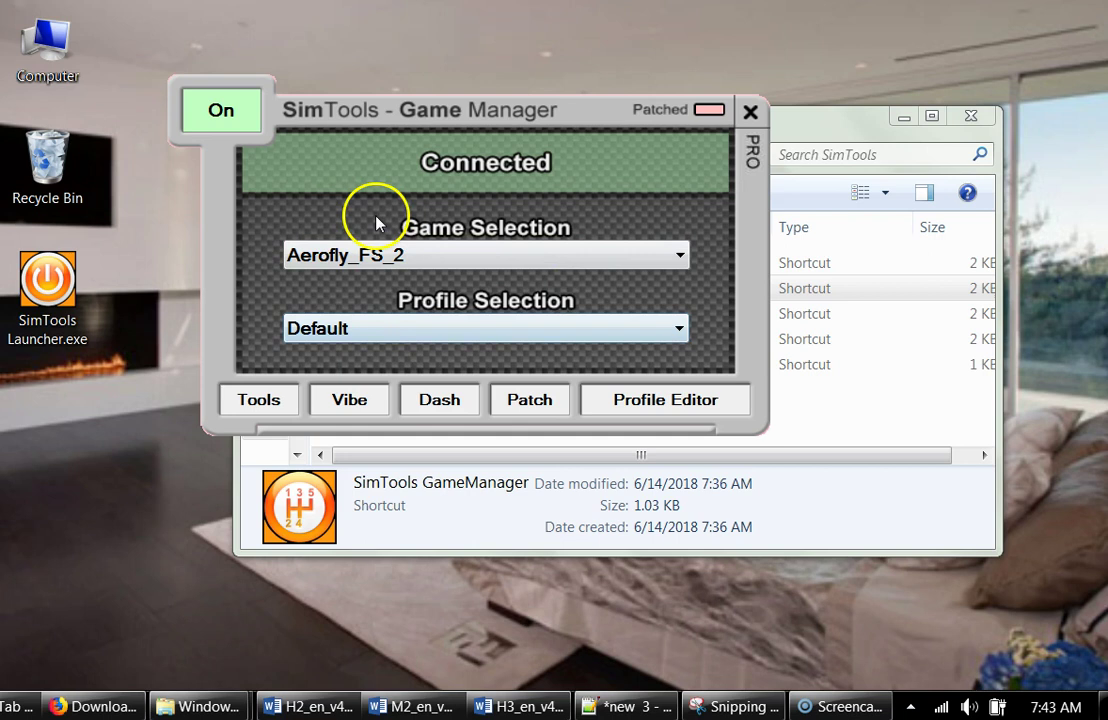
click(541, 418)
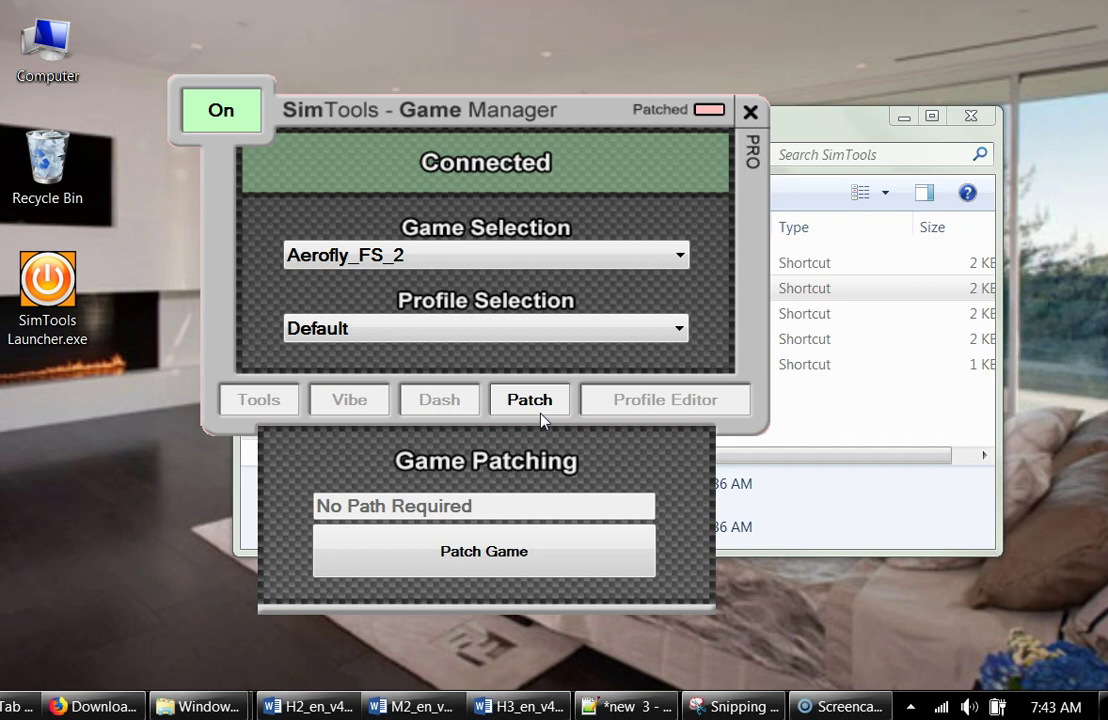
click(494, 555)
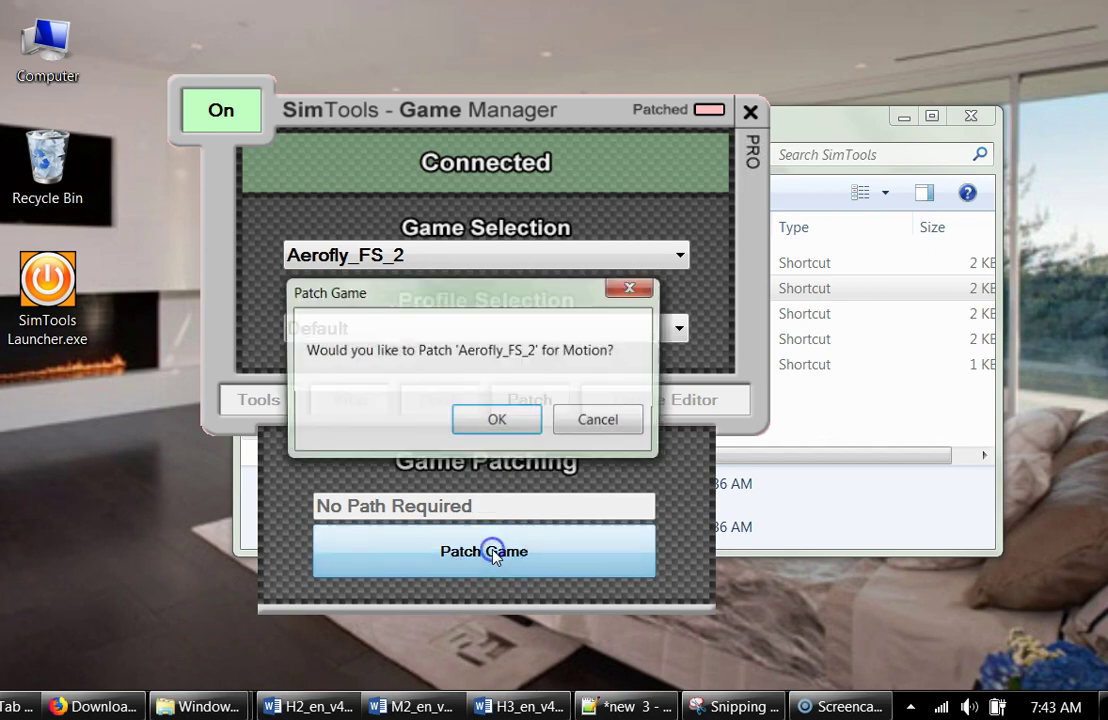
click(492, 423)
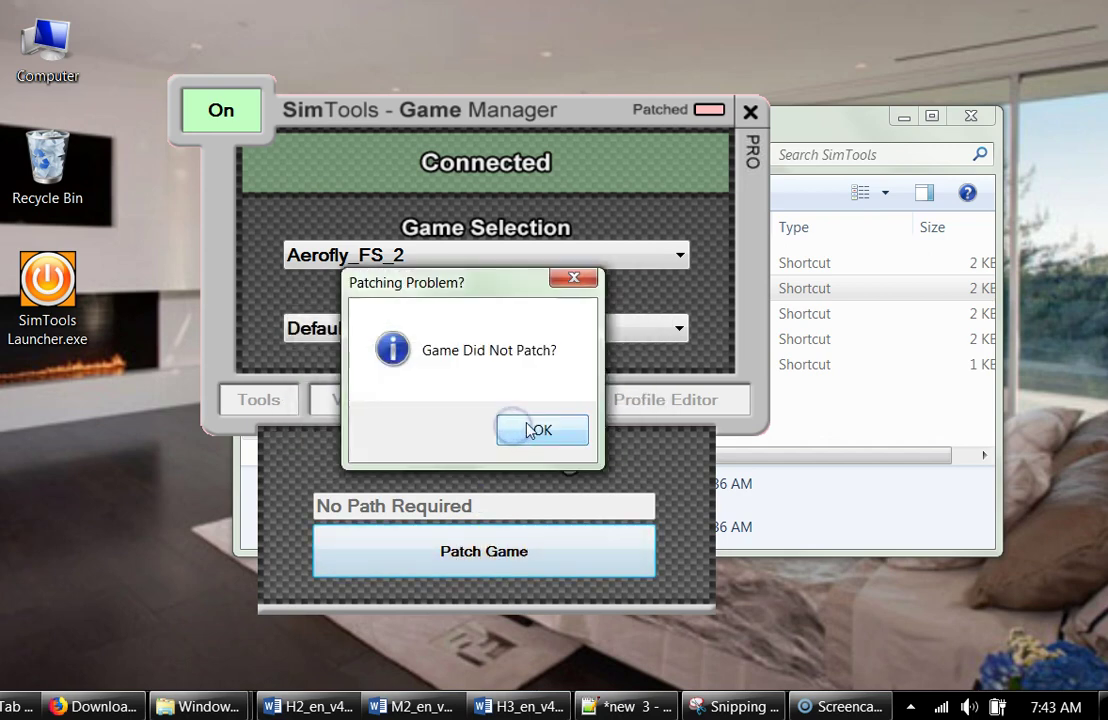
click(535, 431)
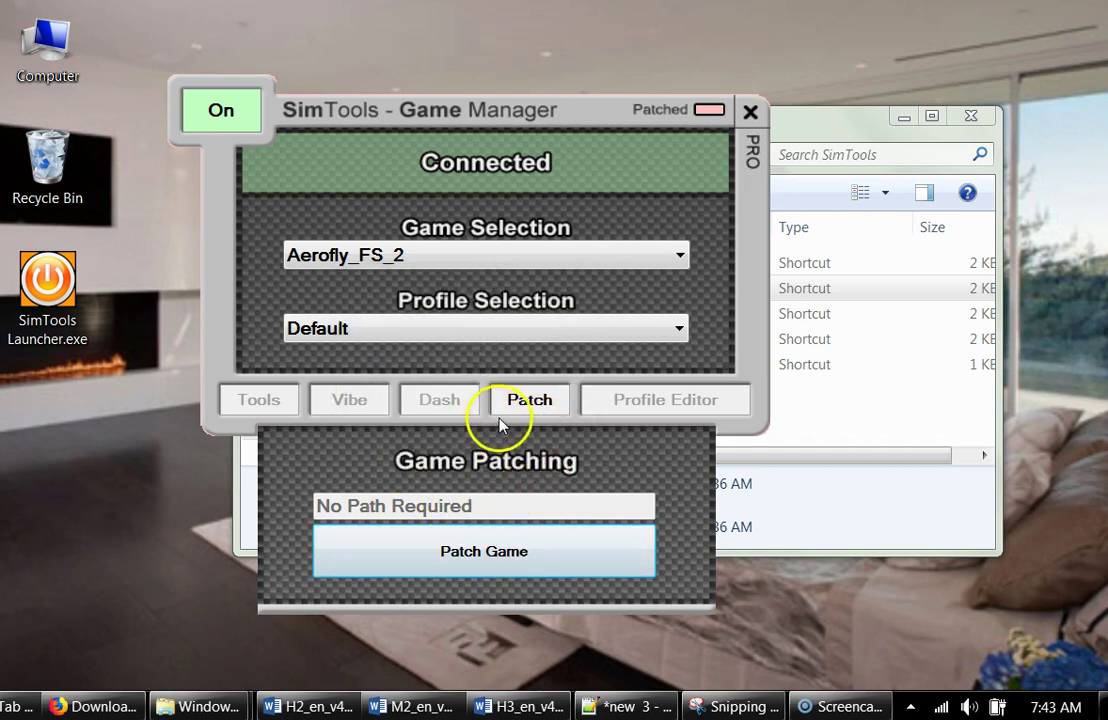
click(530, 400)
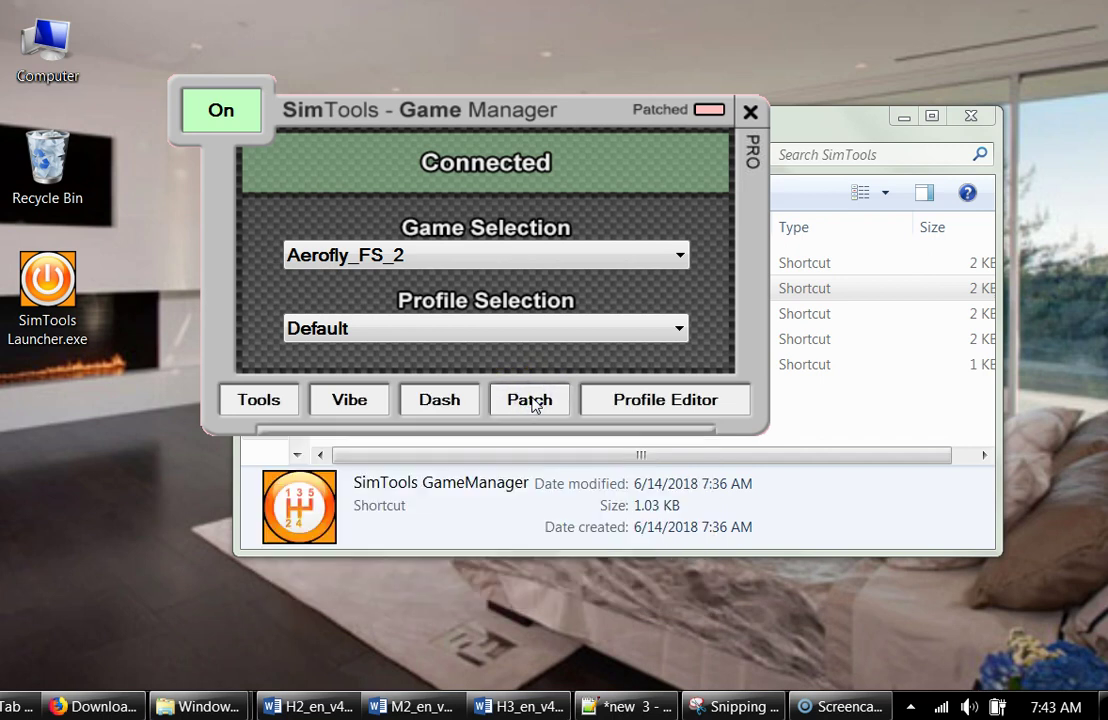
click(677, 182)
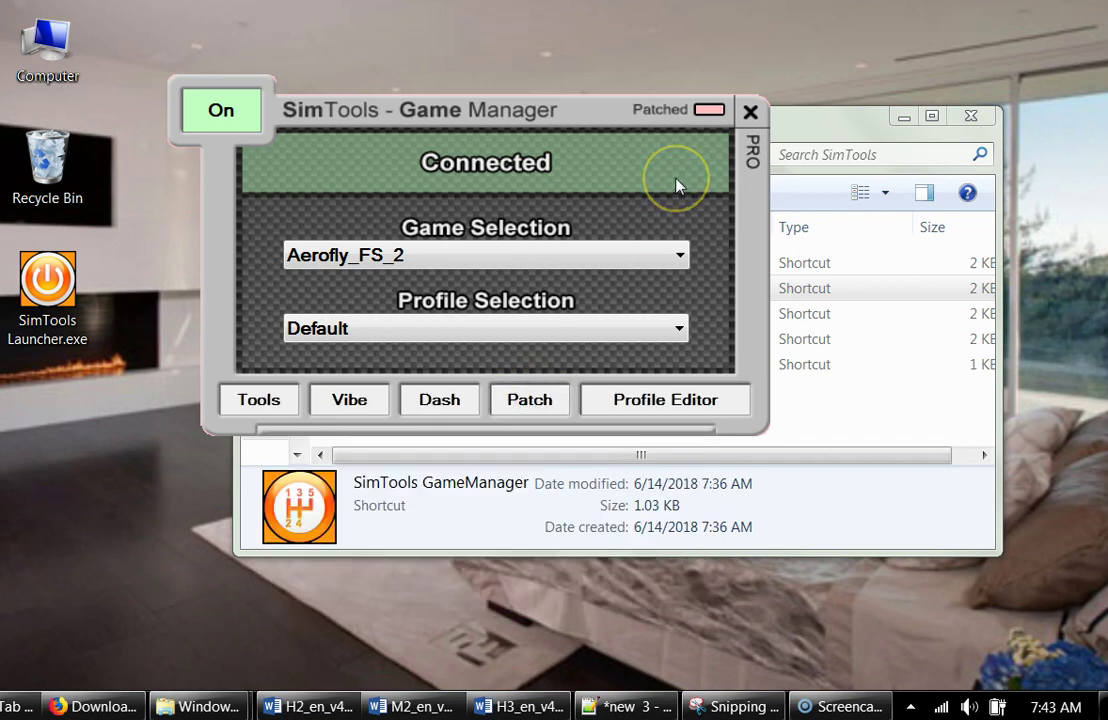
click(750, 112)
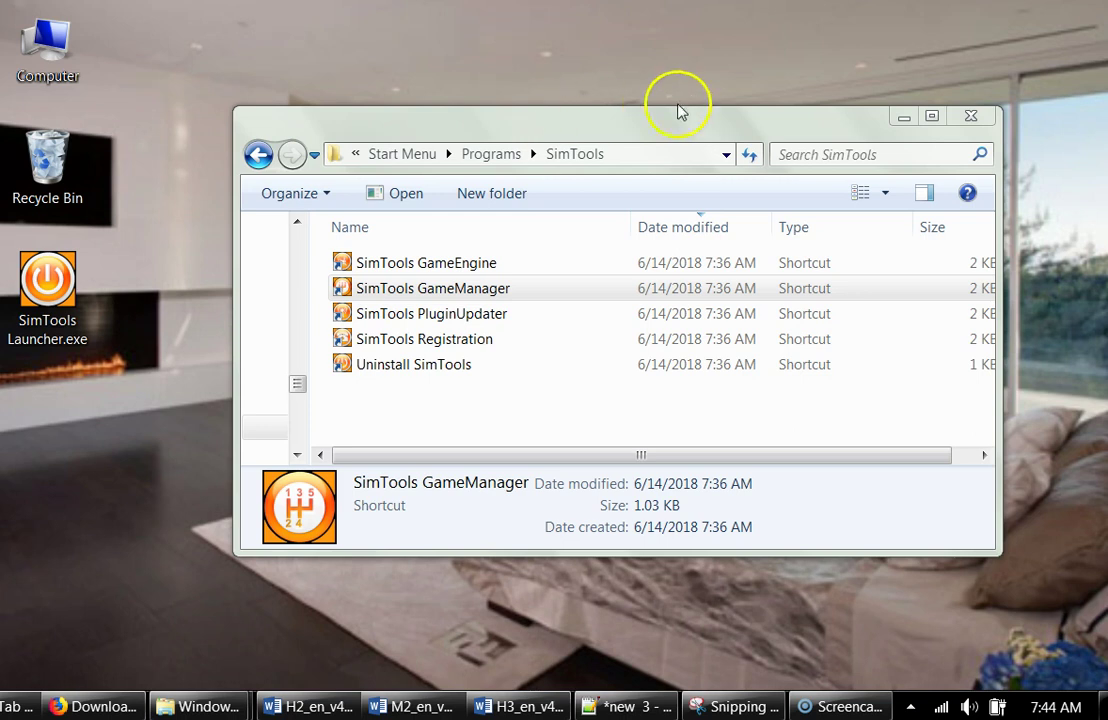
Minimize the SimTools programs folder, bring up the DOF Reality downloads folder and select DOFRealityPluginsUpdater.exe
click(903, 119)
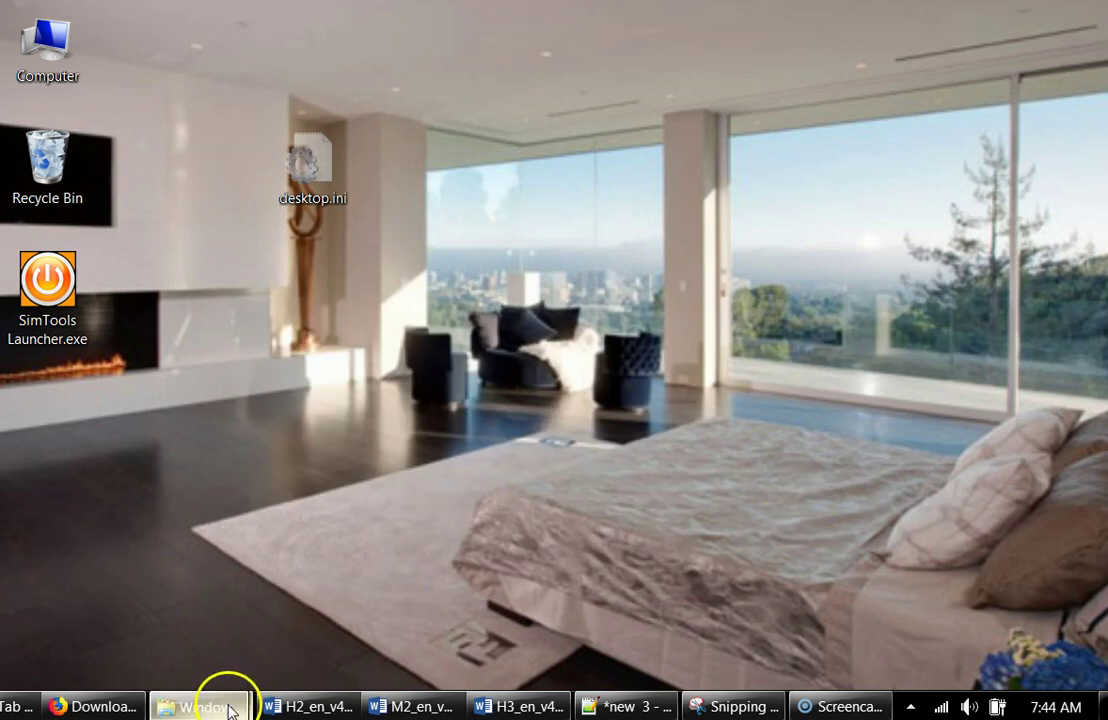
click(198, 706)
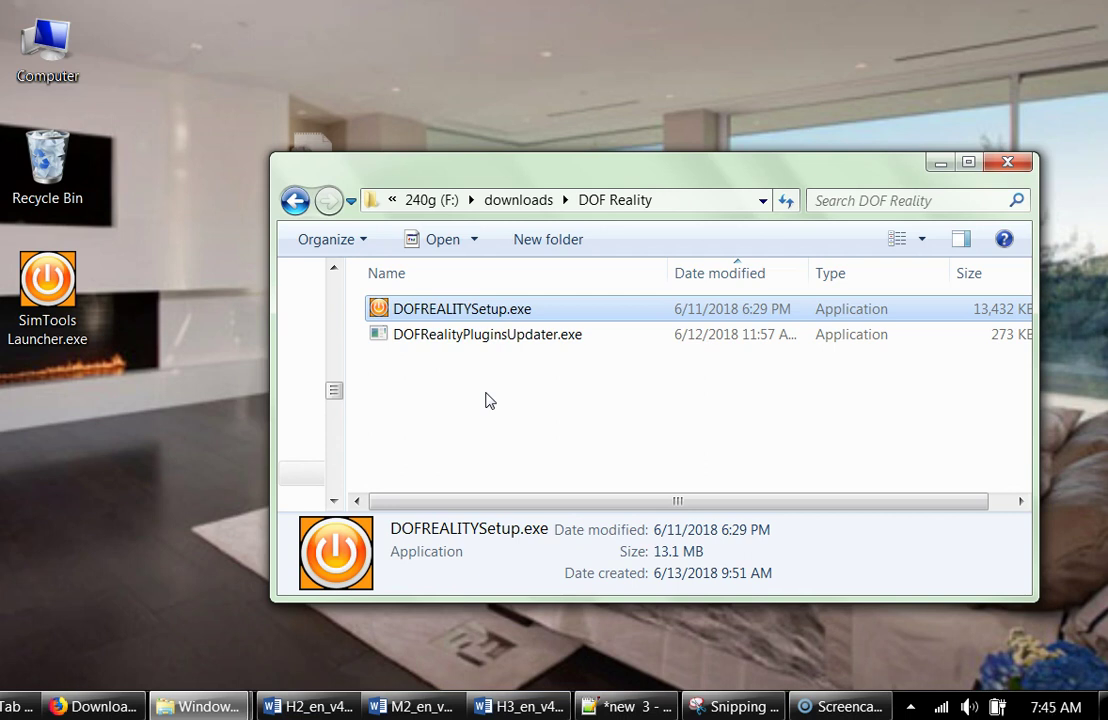
click(467, 340)
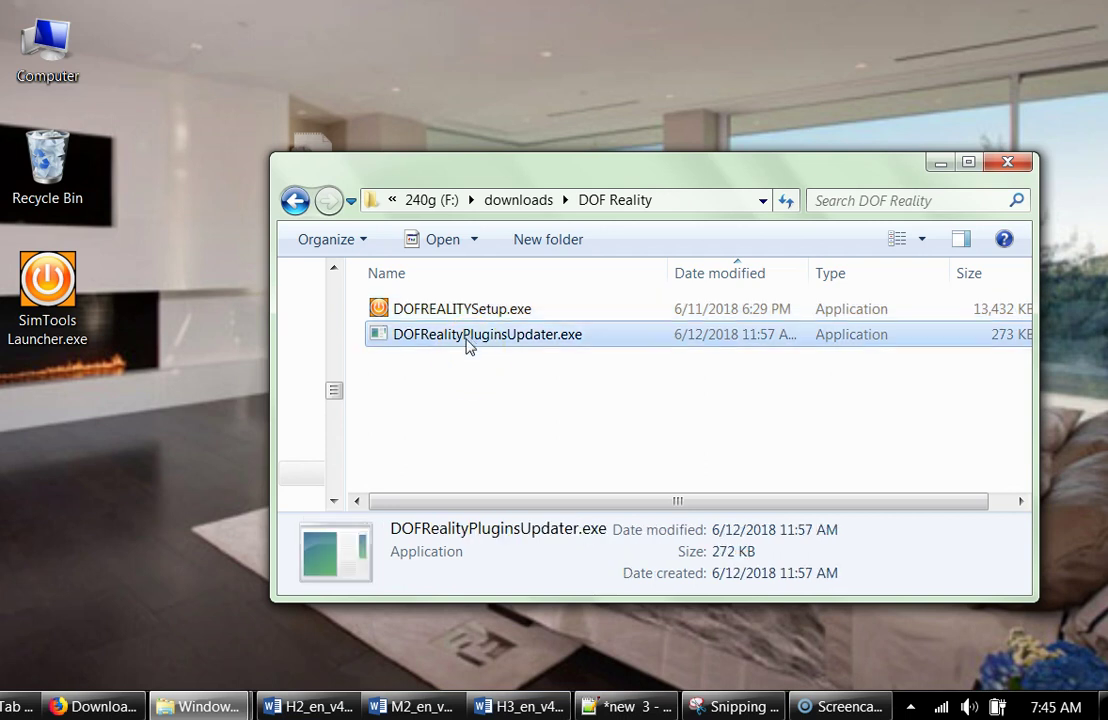
click(477, 384)
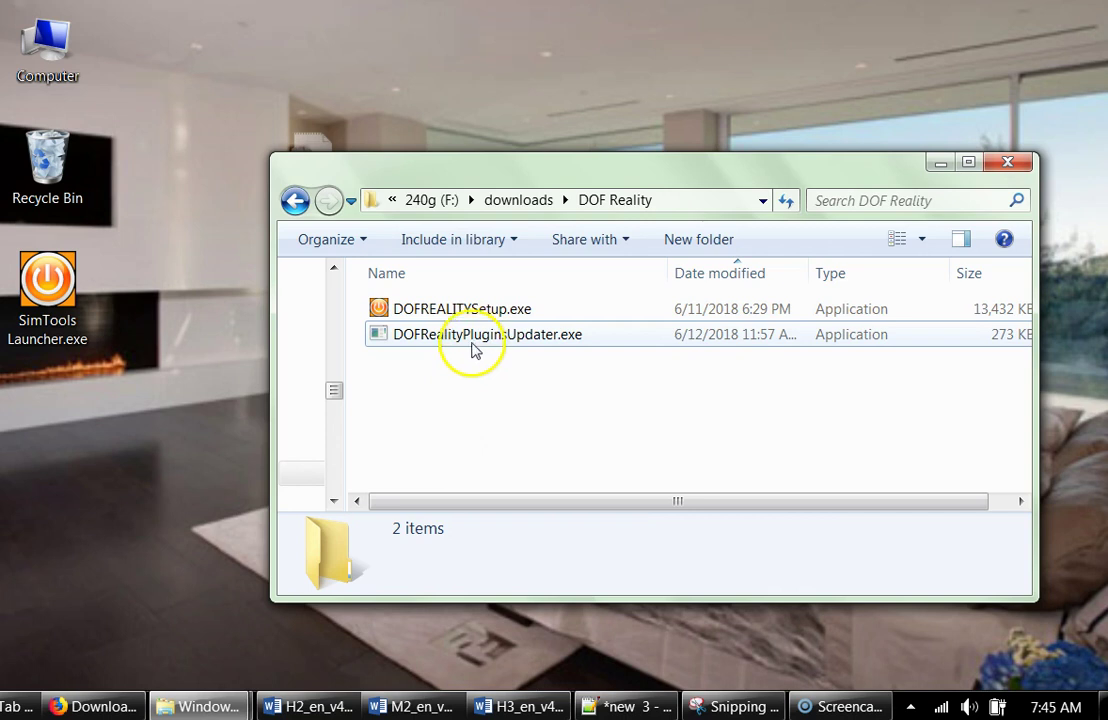
click(468, 341)
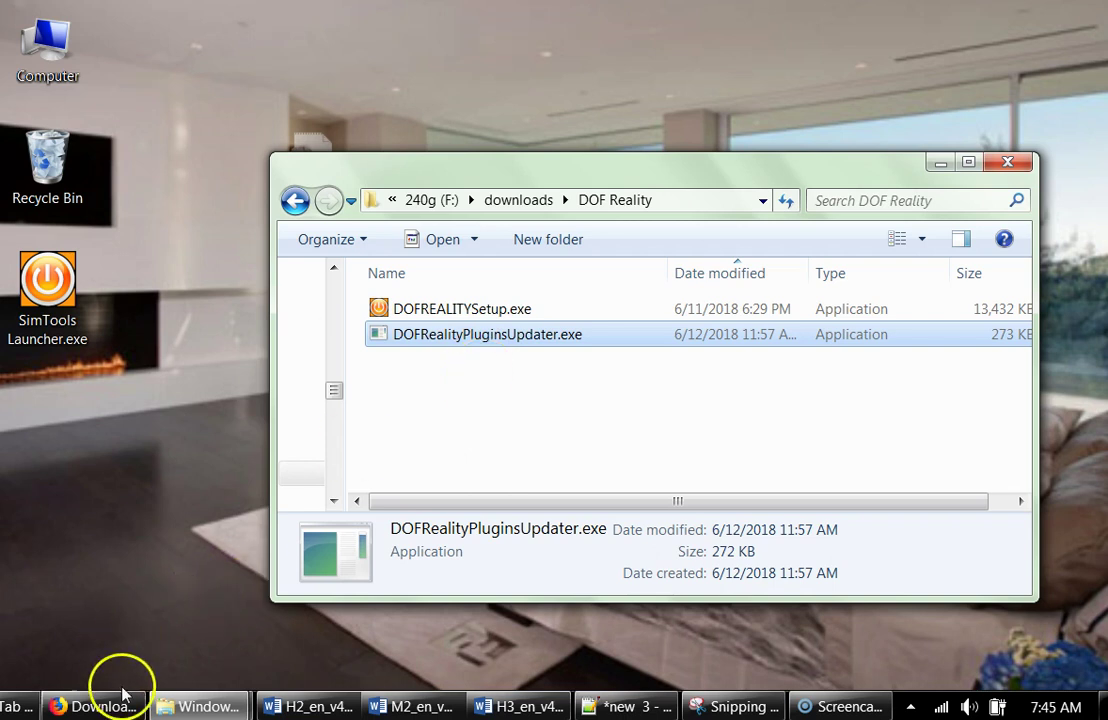
Switch to the SimTools Downloads & Links page in Firefox and enlarge the browser window in width and height
click(190, 636)
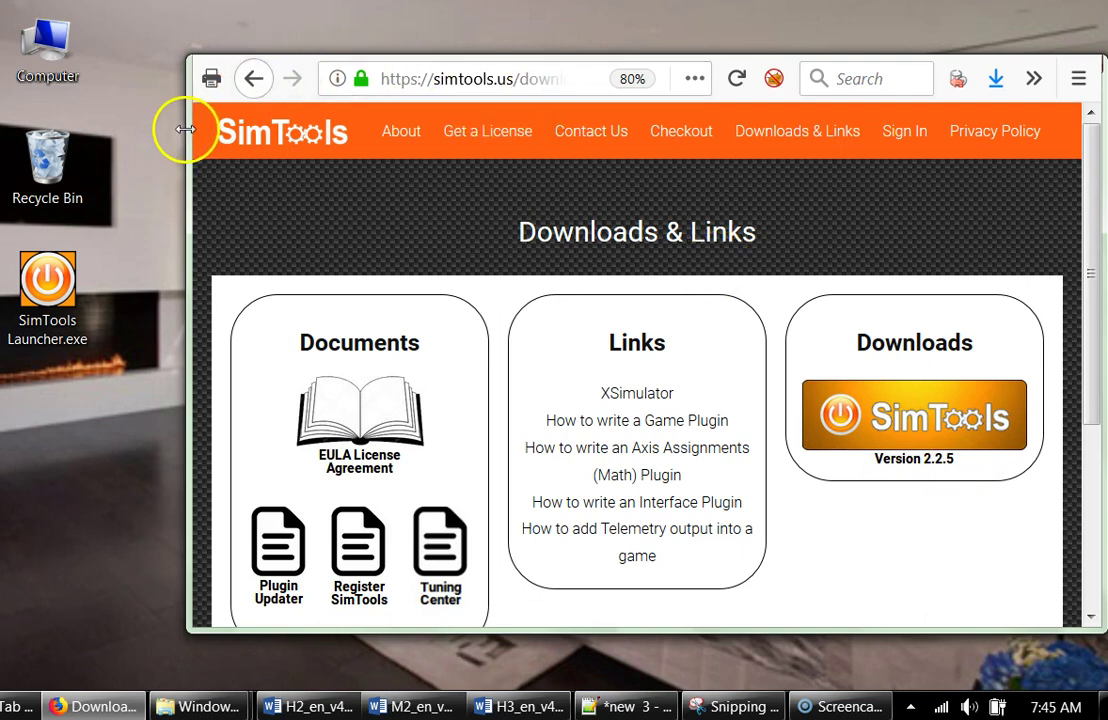
drag(178, 135, 47, 135)
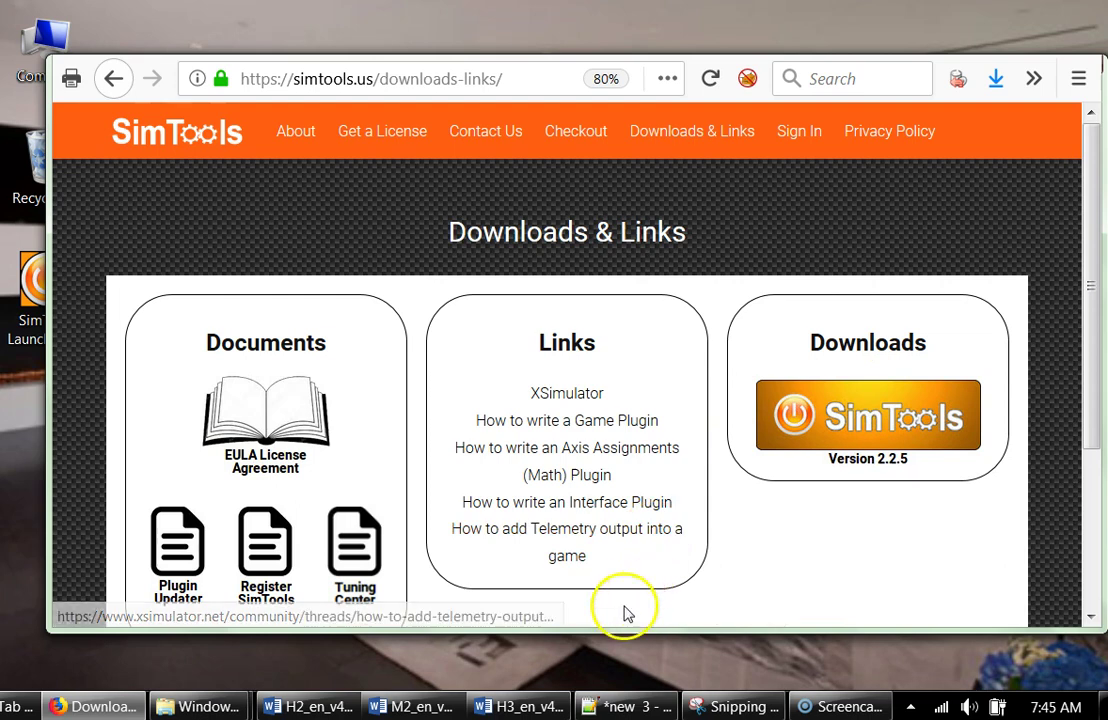
drag(611, 630, 606, 656)
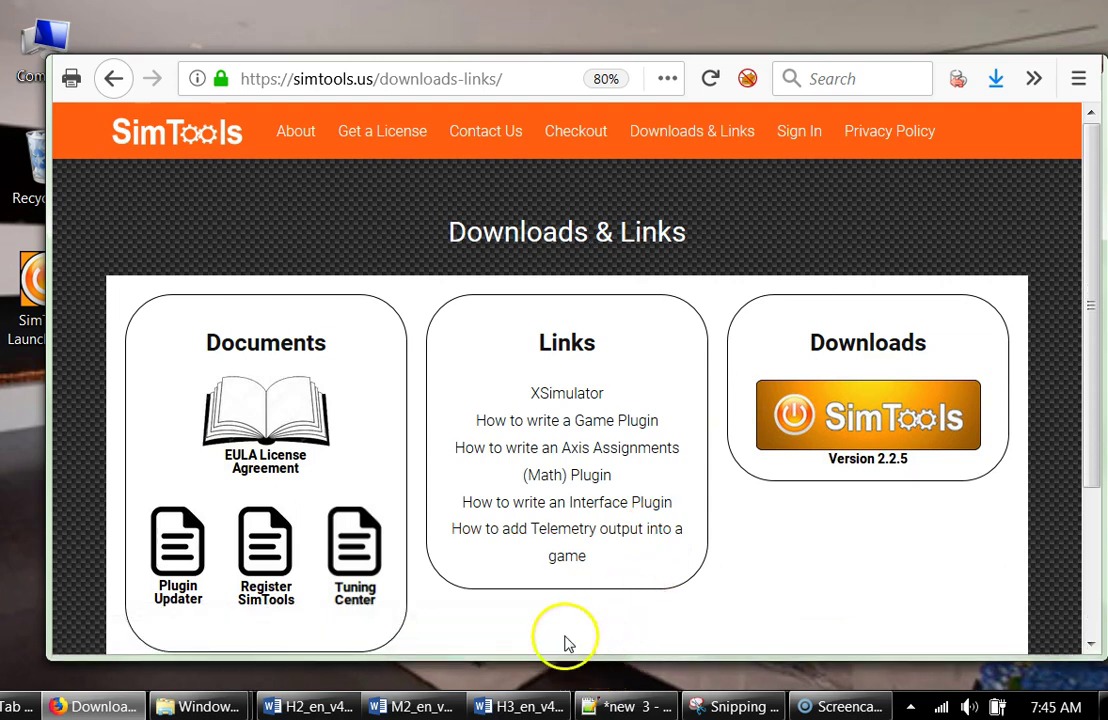